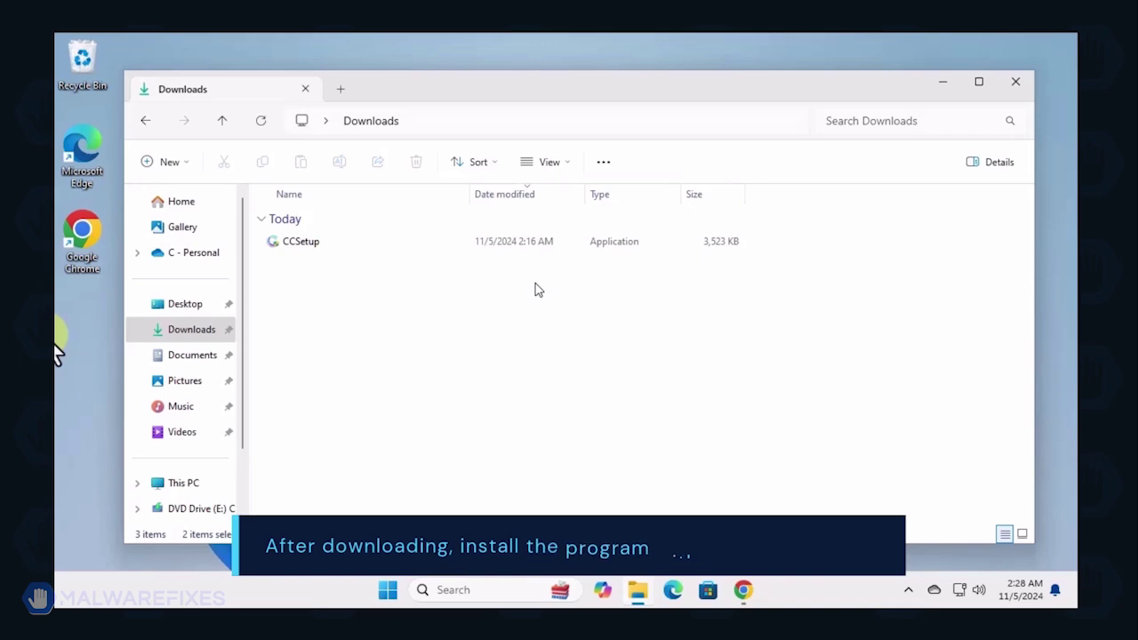
# - Install Combo Cleaner from CCSetup with the default settings and remove all threats detected by its initial computer scan
pyautogui.doubleClick(305, 243)
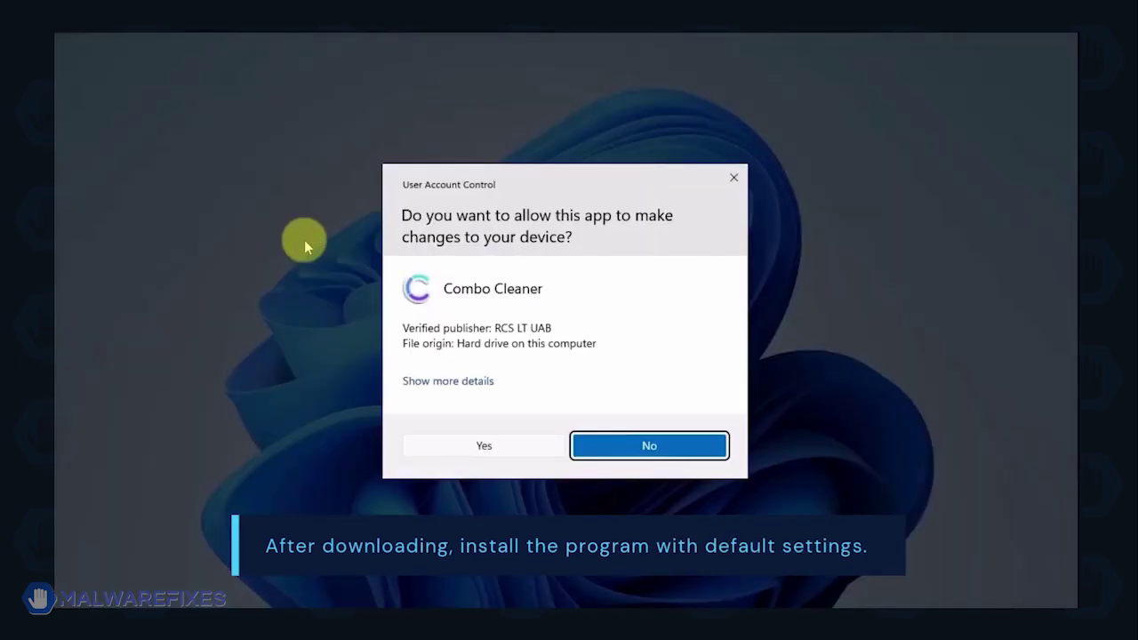
pyautogui.click(484, 449)
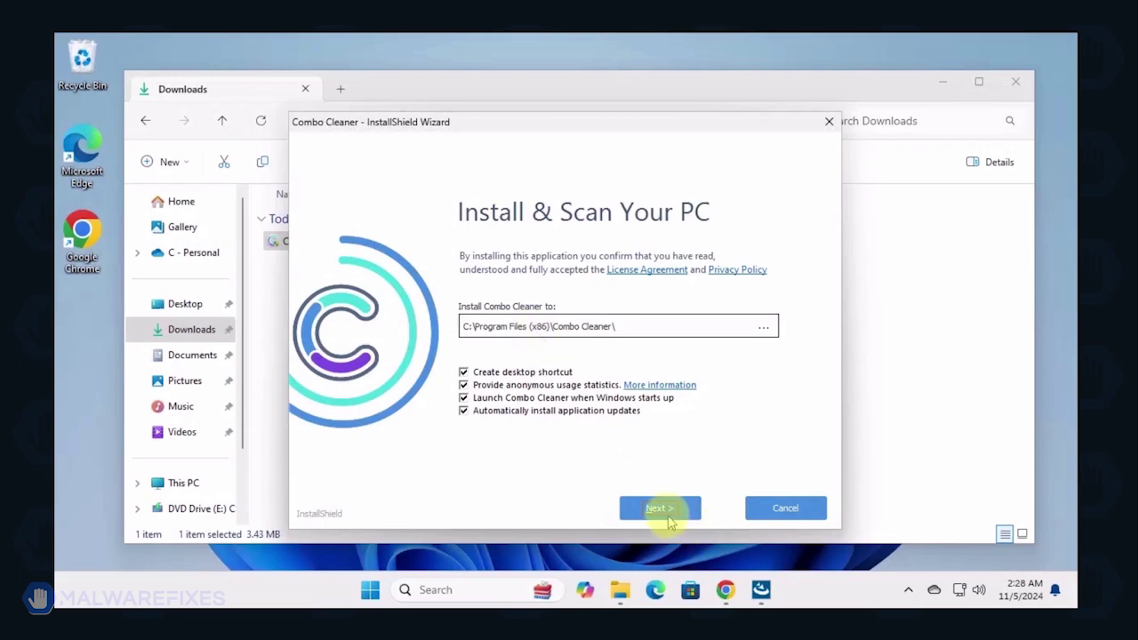
pyautogui.click(662, 510)
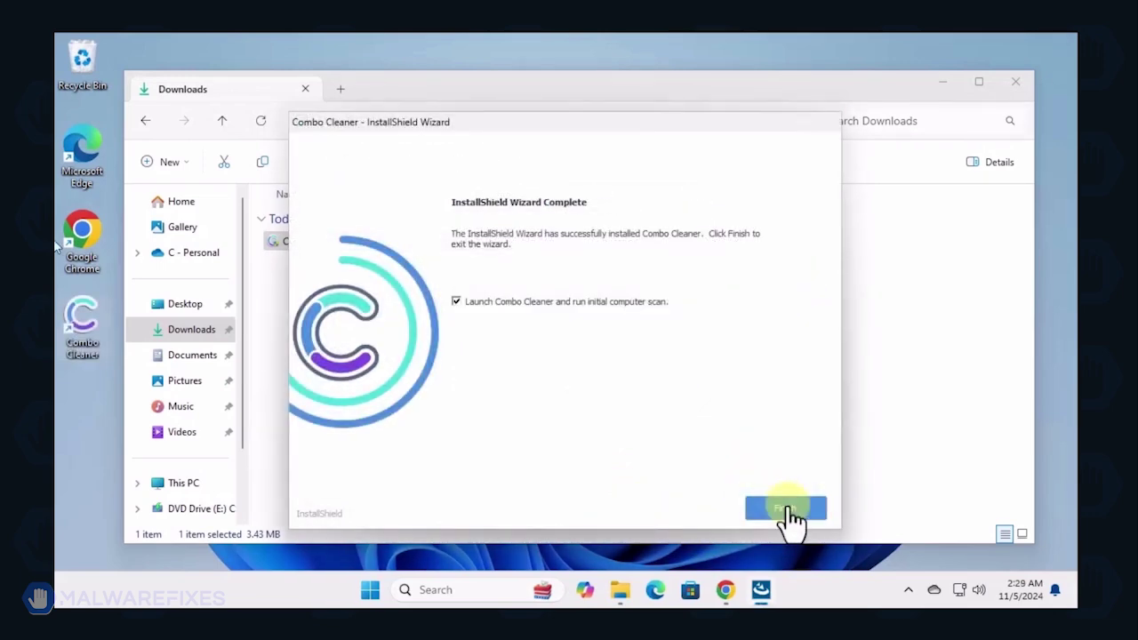
pyautogui.click(786, 508)
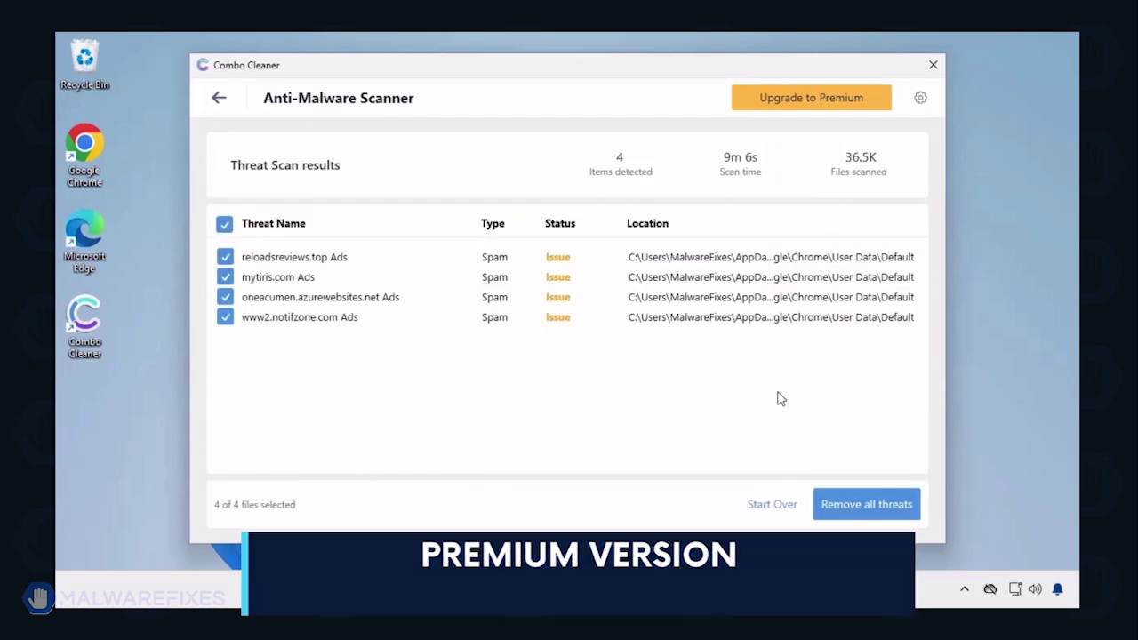
pyautogui.click(861, 512)
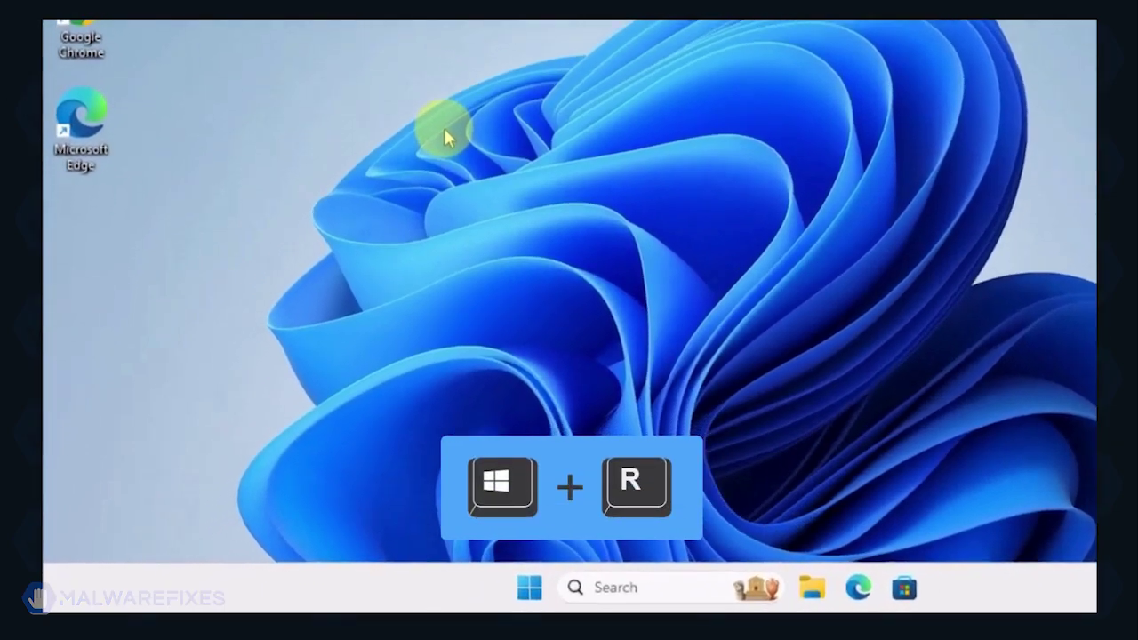
# - Open System Configuration by running msconfig
pyautogui.press('super+r')
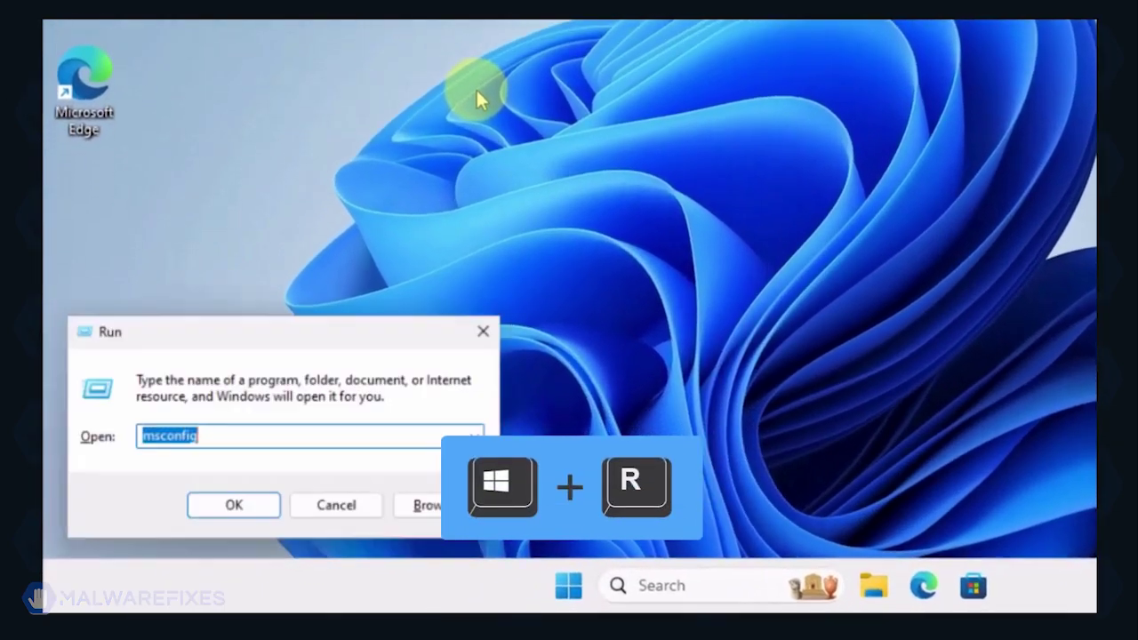
pyautogui.click(264, 439)
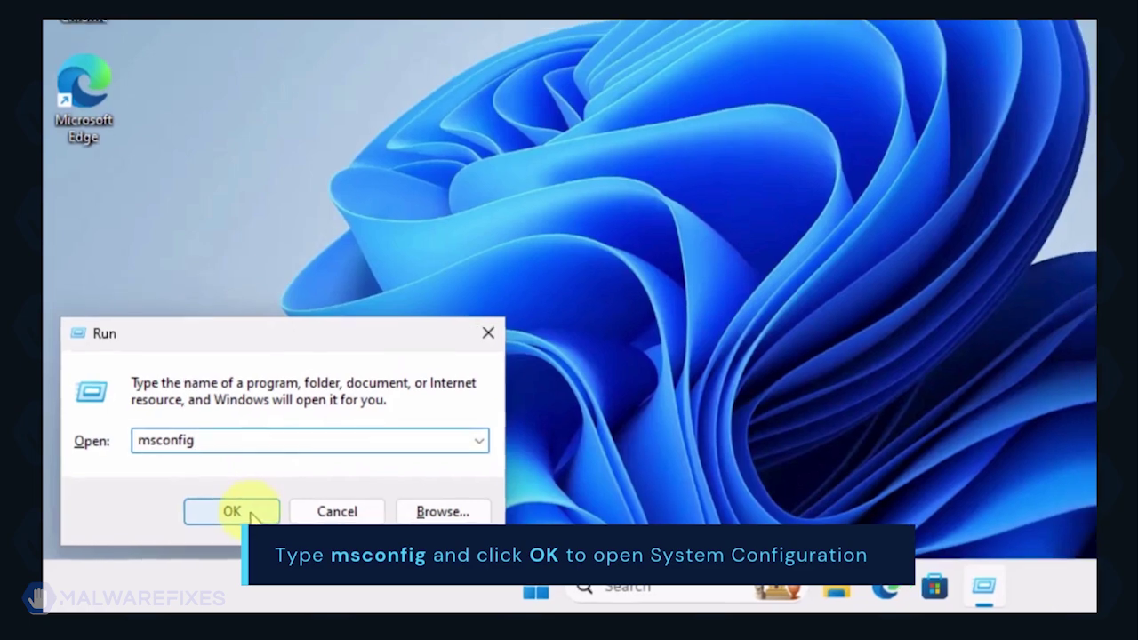
pyautogui.click(253, 513)
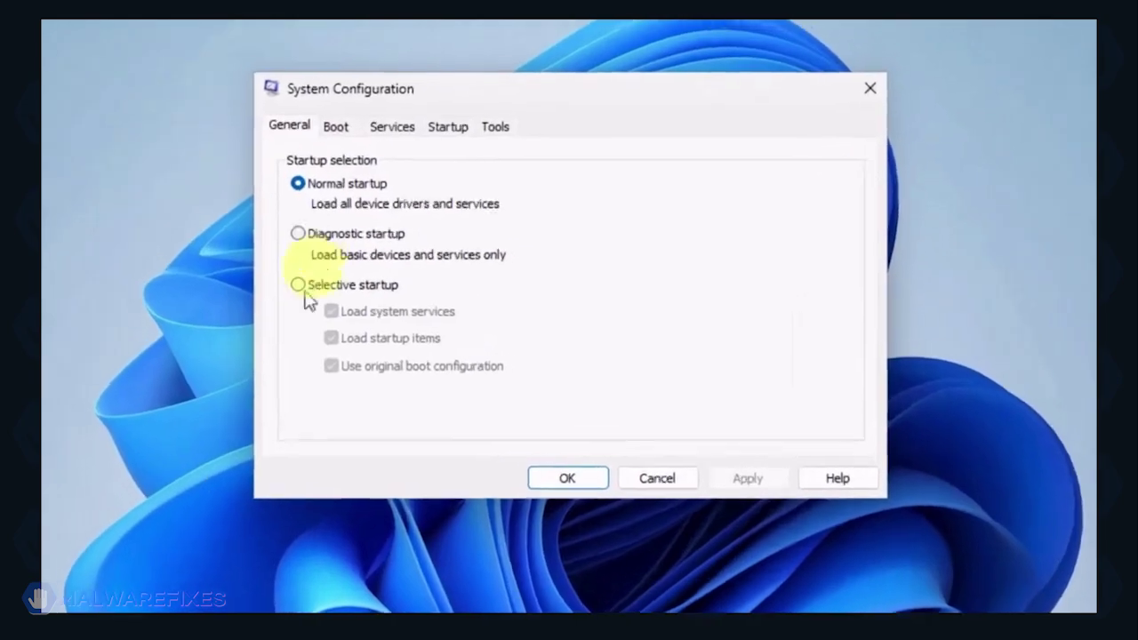
# - Enable Safe boot with the Network option in the boot settings, apply it and restart the computer
pyautogui.click(318, 113)
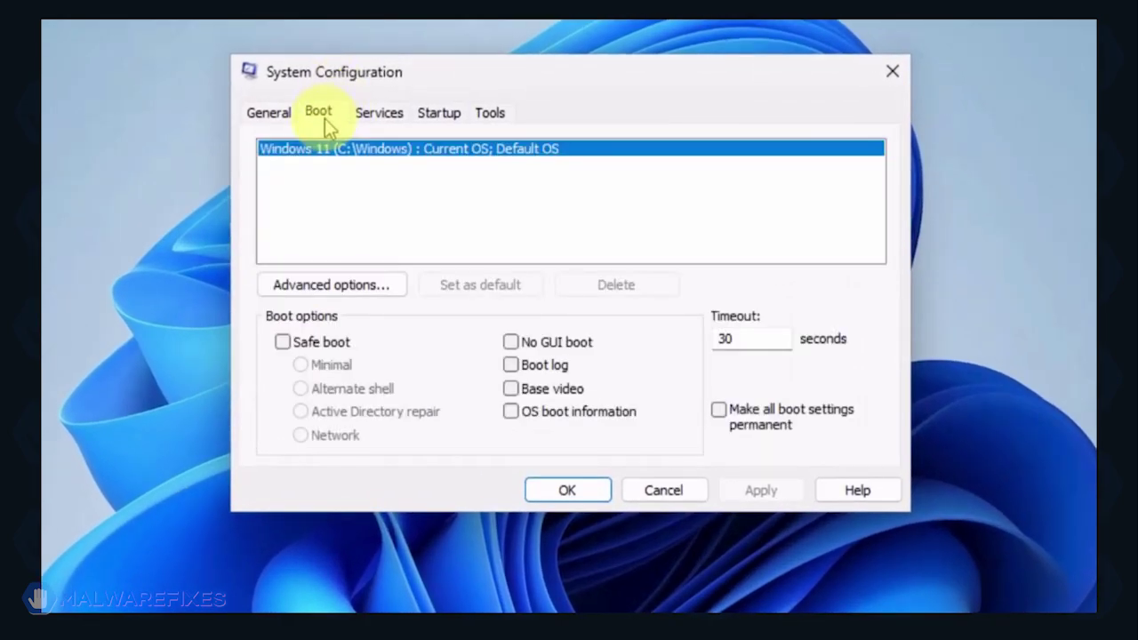
pyautogui.click(282, 342)
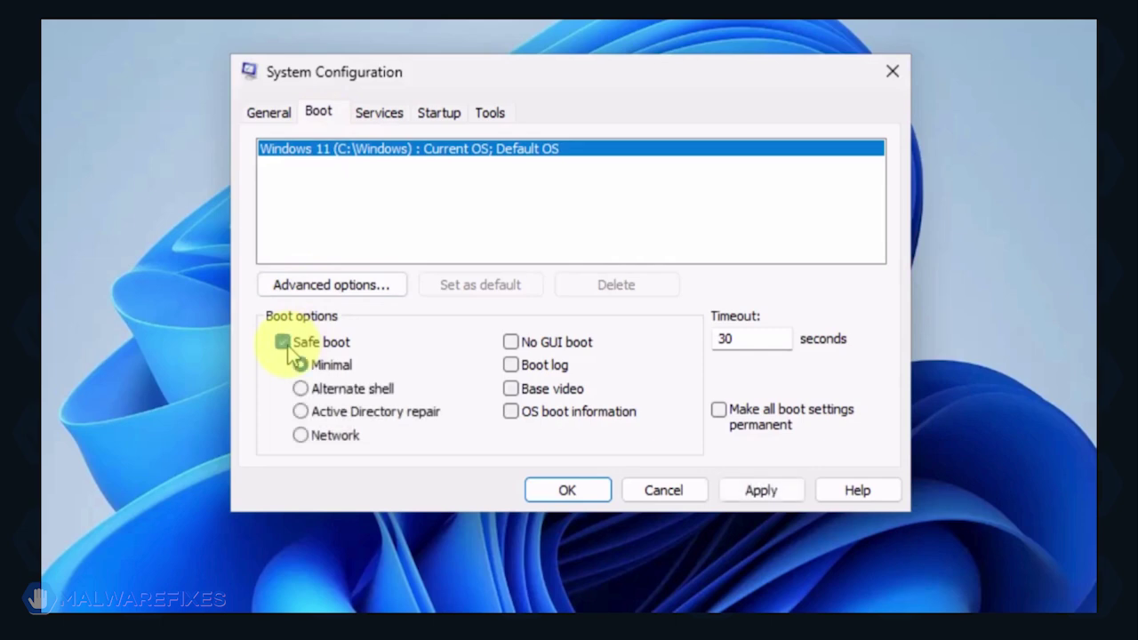
pyautogui.click(300, 436)
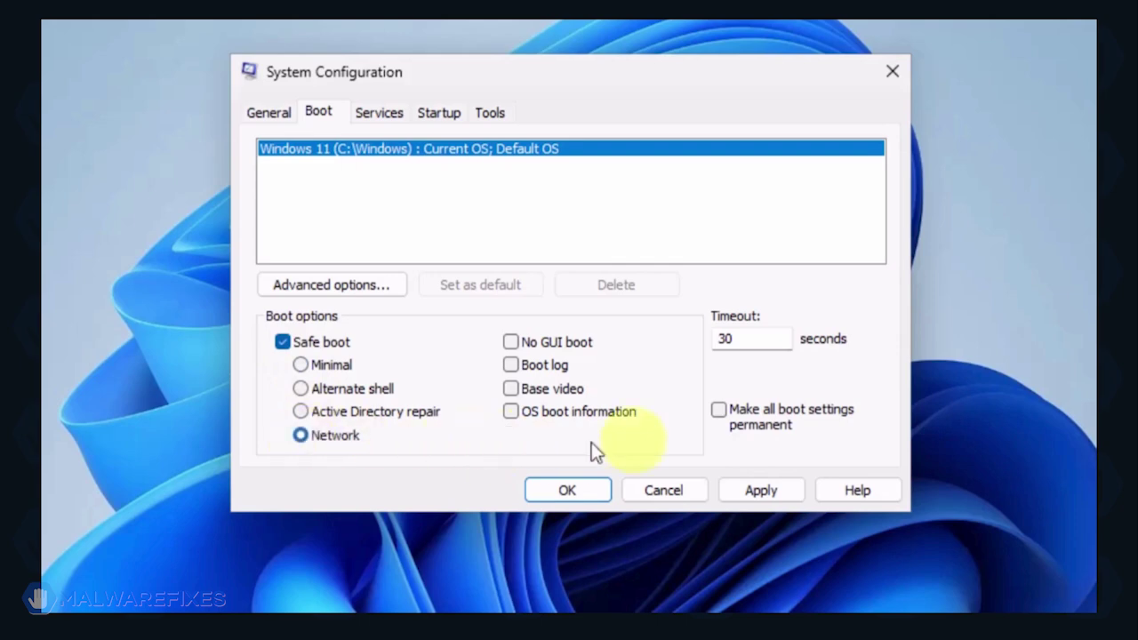
pyautogui.click(761, 491)
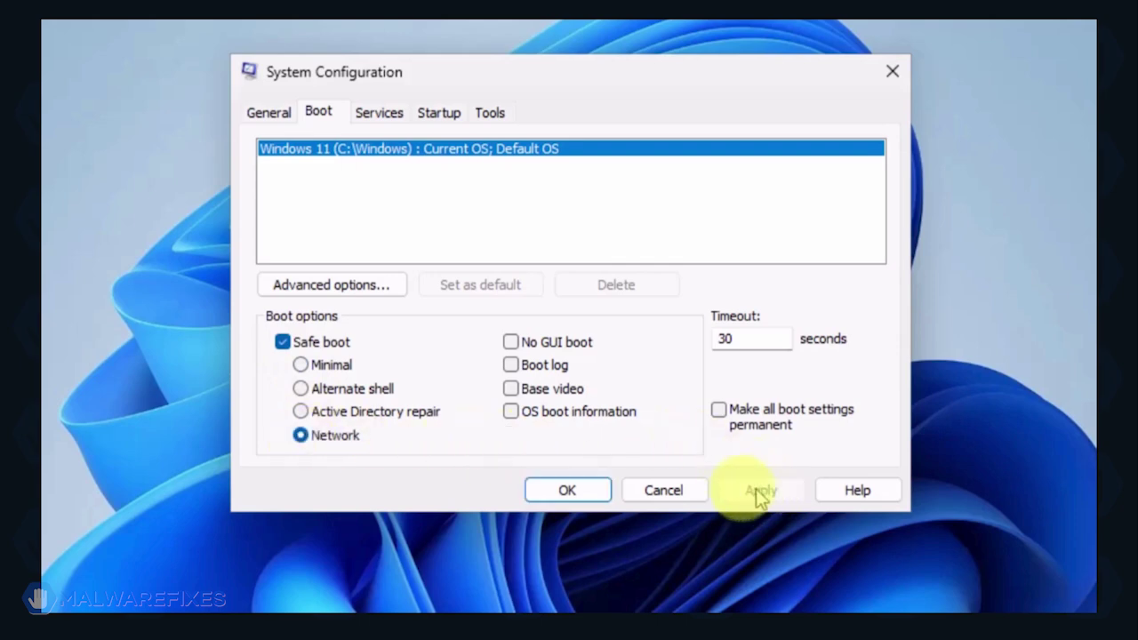
pyautogui.click(546, 498)
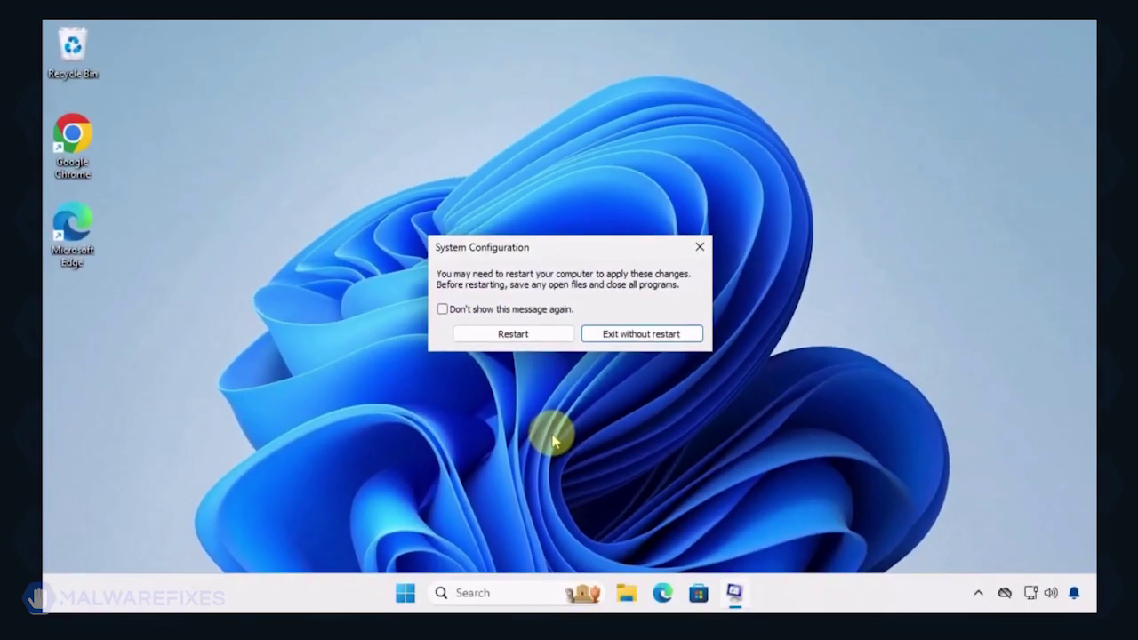
pyautogui.click(534, 343)
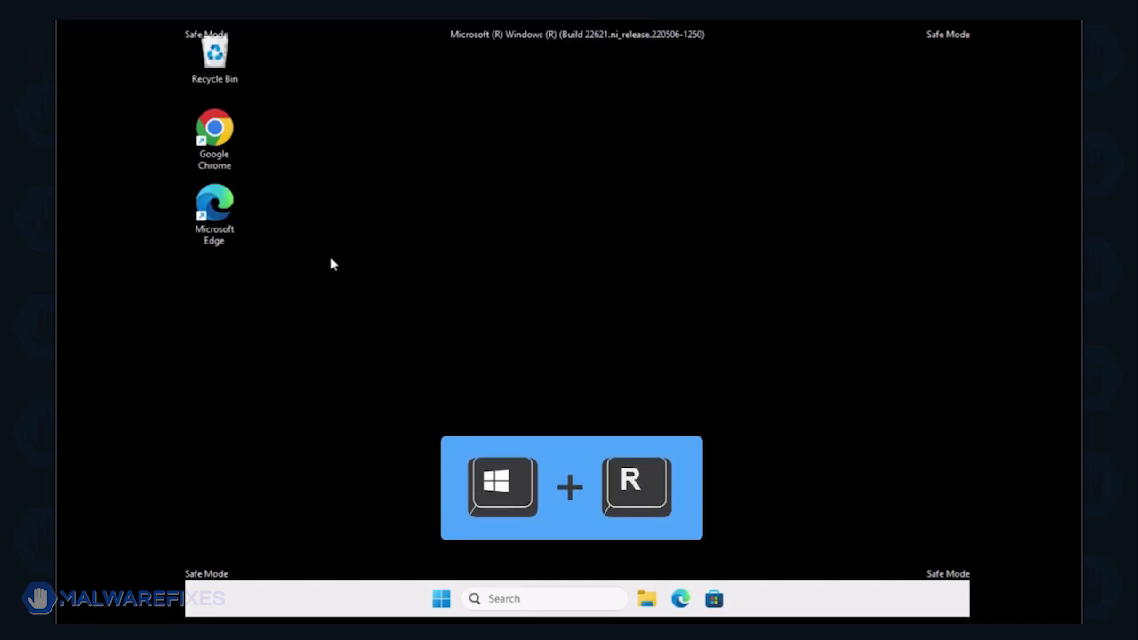
# - Open Programs and Features by running appwiz.cpl
pyautogui.click(204, 426)
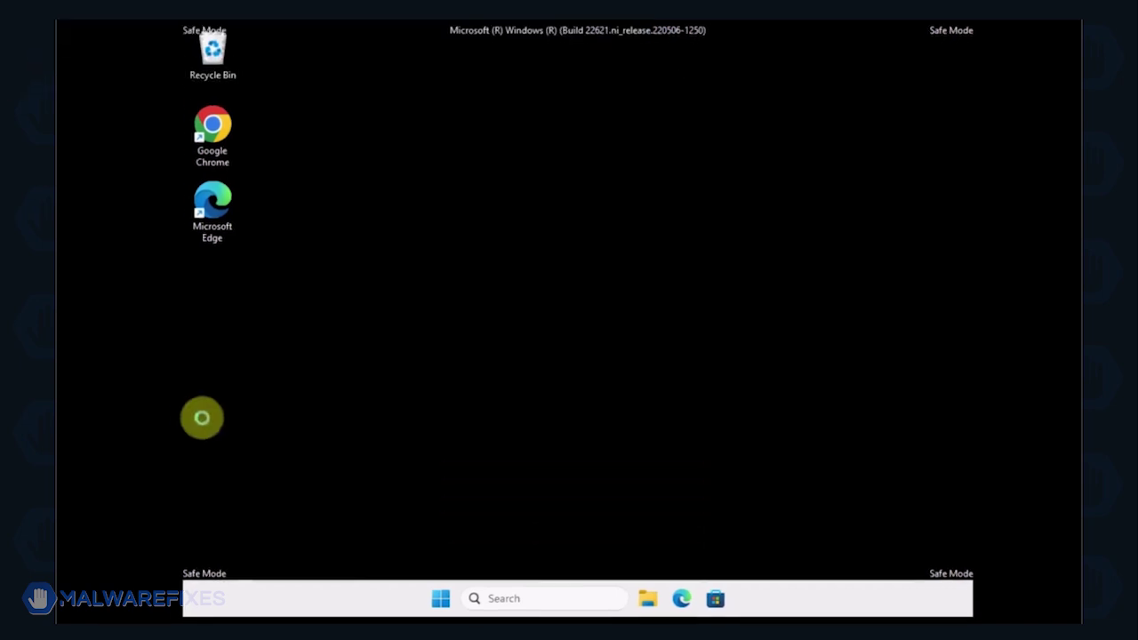
pyautogui.press('super+r')
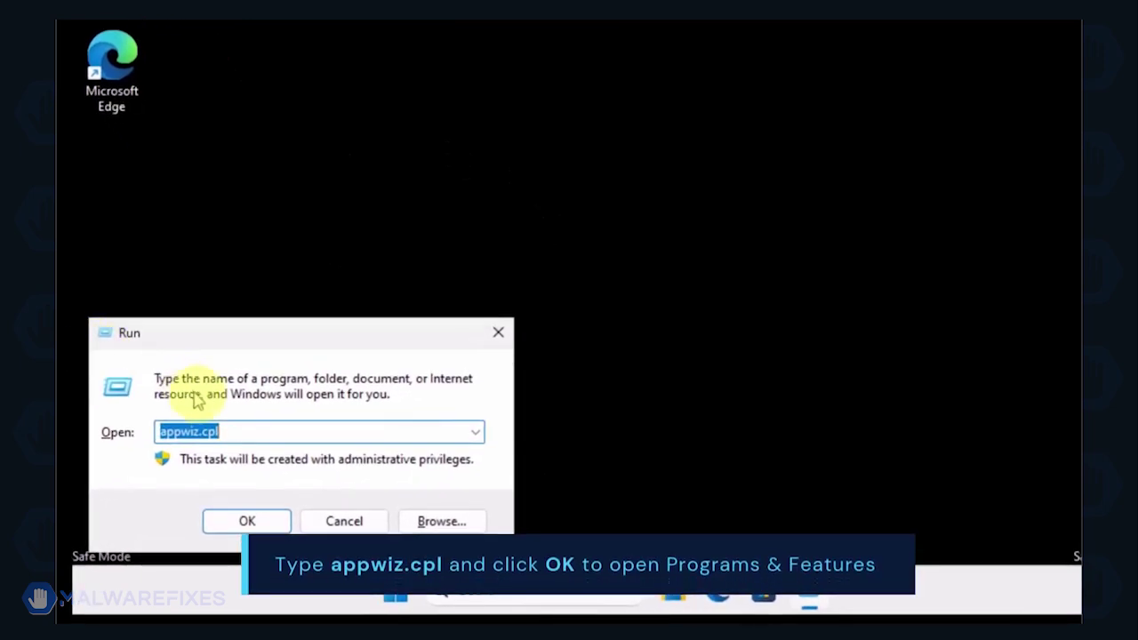
pyautogui.click(248, 433)
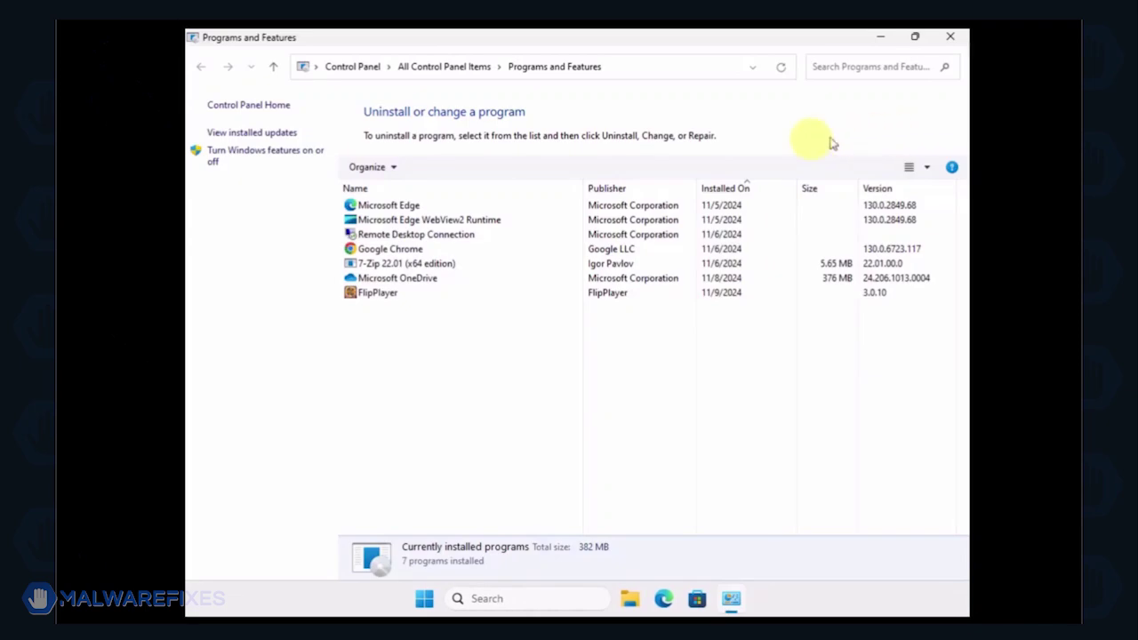
# - Sort the installed programs by installation date with the newest first and uninstall FlipPlayer
pyautogui.click(727, 188)
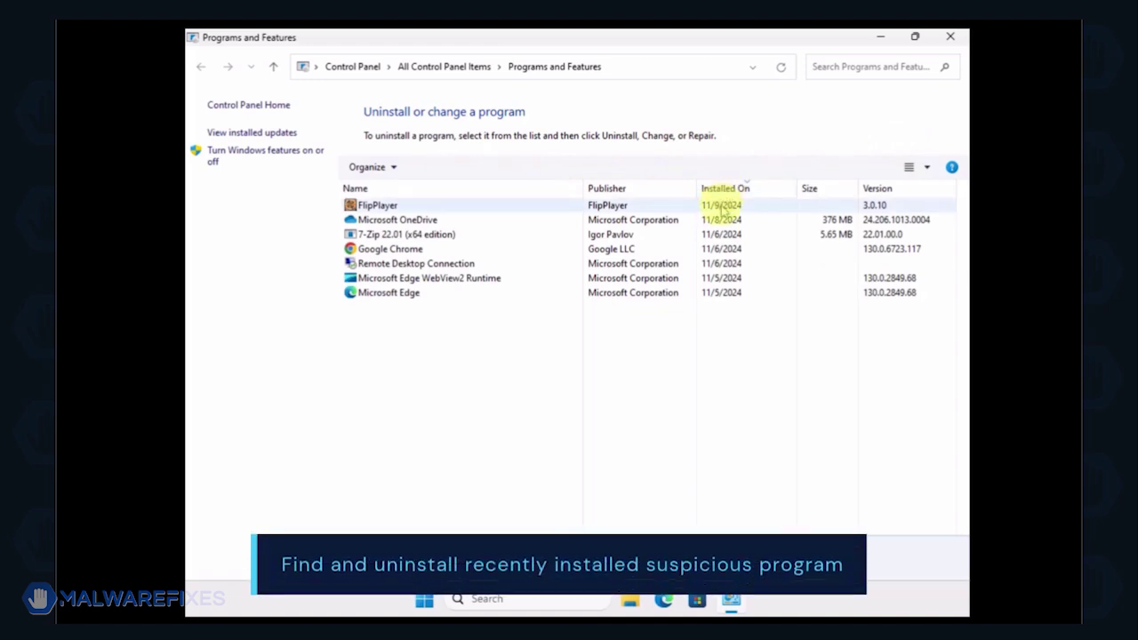
pyautogui.click(723, 206)
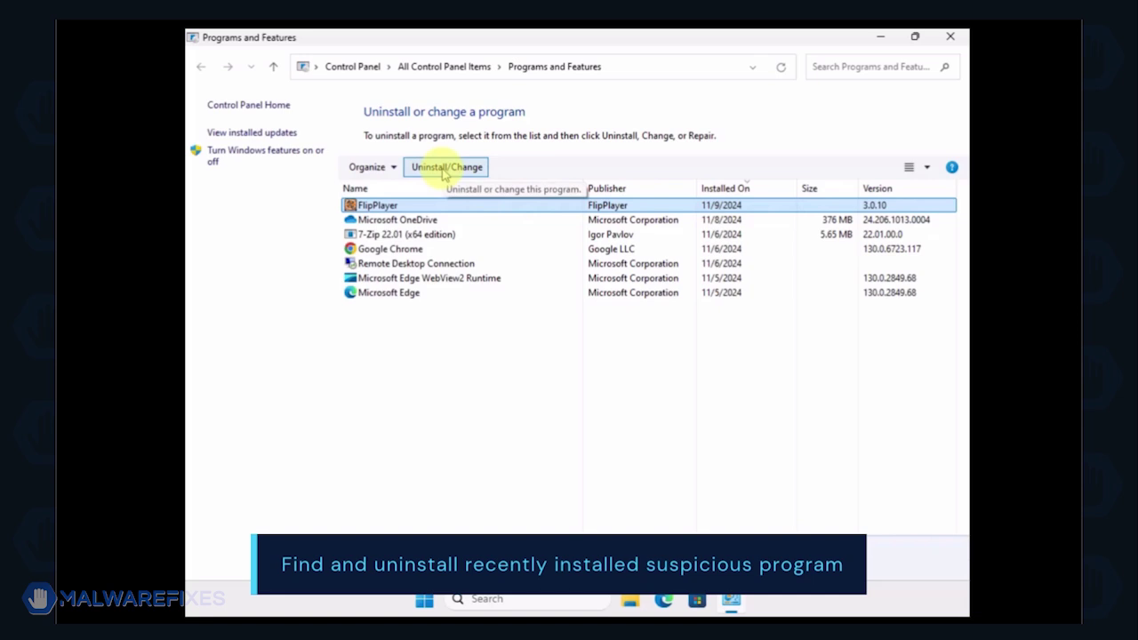
pyautogui.click(443, 171)
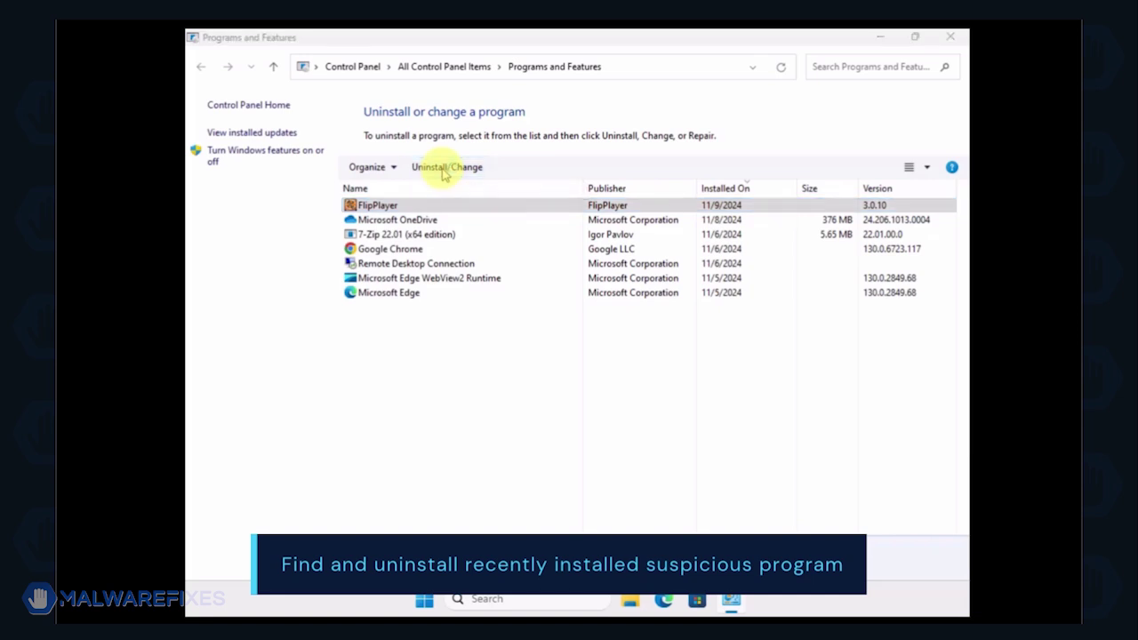
pyautogui.click(660, 435)
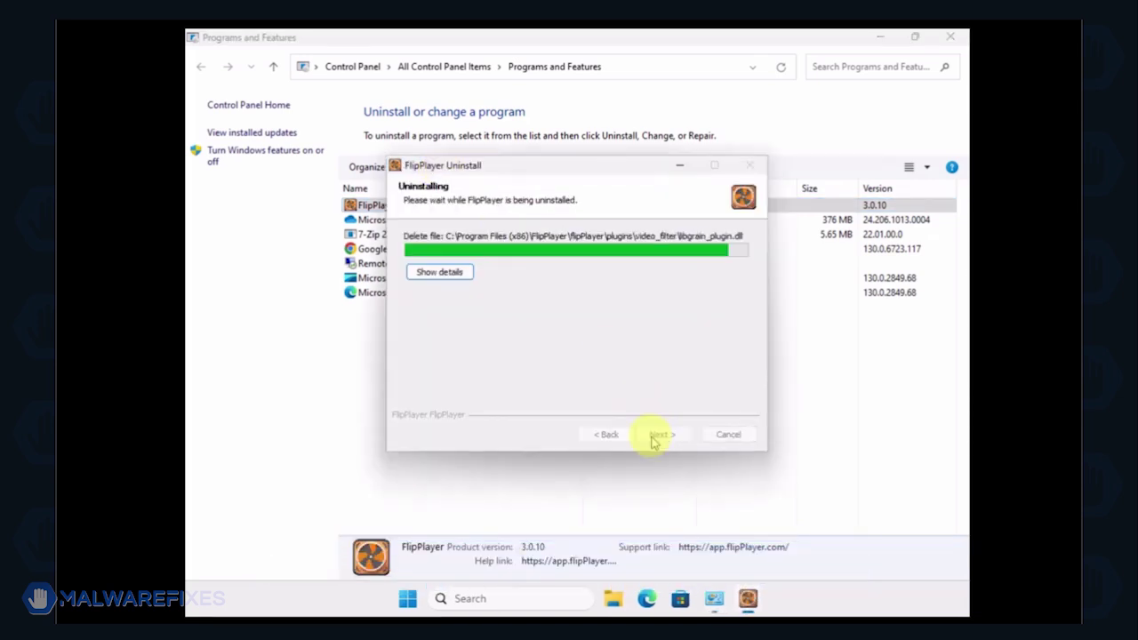
pyautogui.click(663, 434)
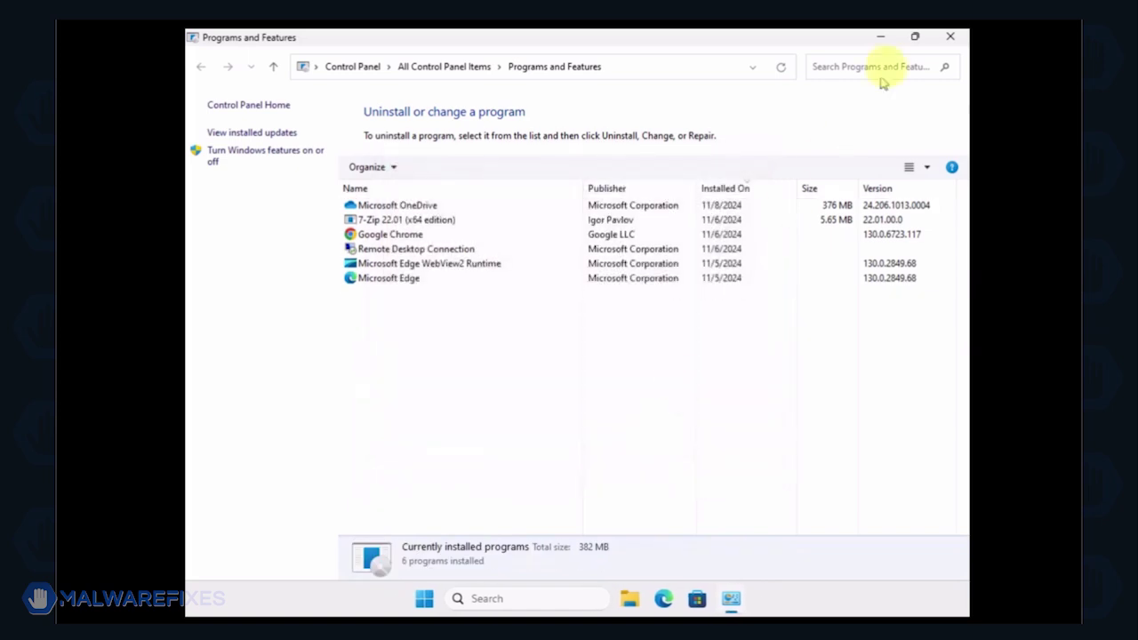
pyautogui.click(950, 39)
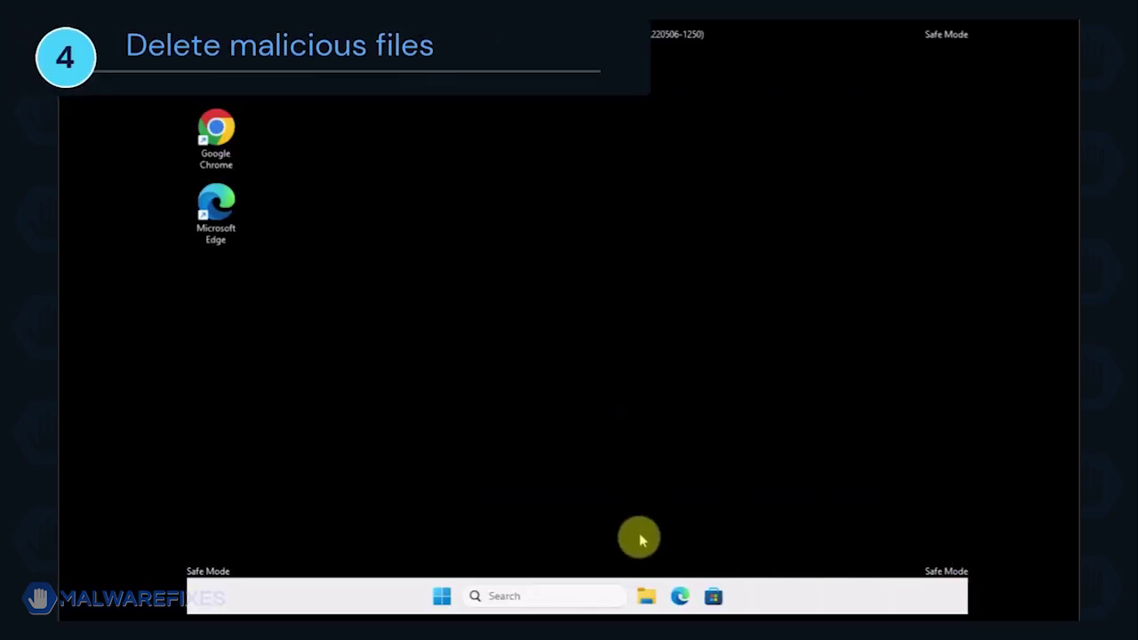
# - Switch to File Explorer and make hidden items visible
pyautogui.click(646, 598)
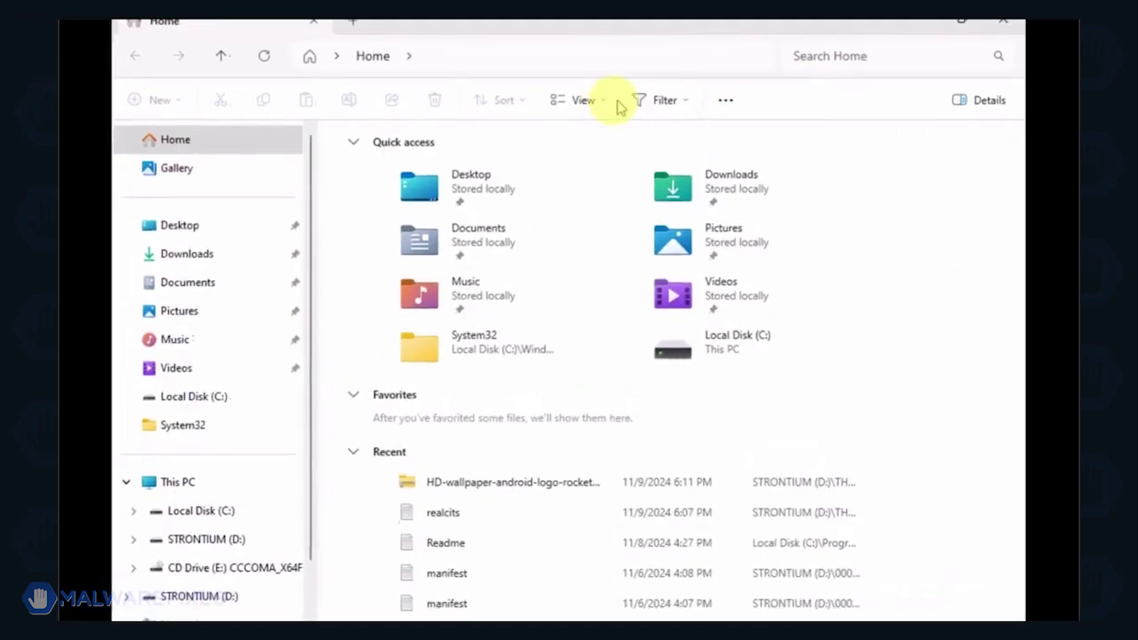
pyautogui.click(607, 107)
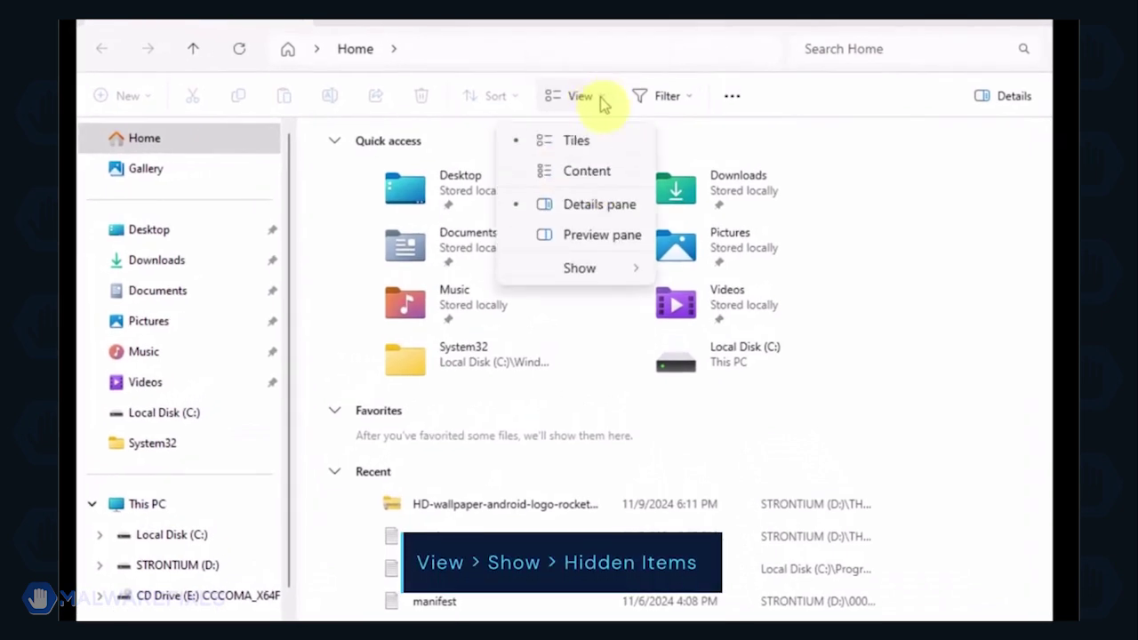
pyautogui.moveTo(610, 276)
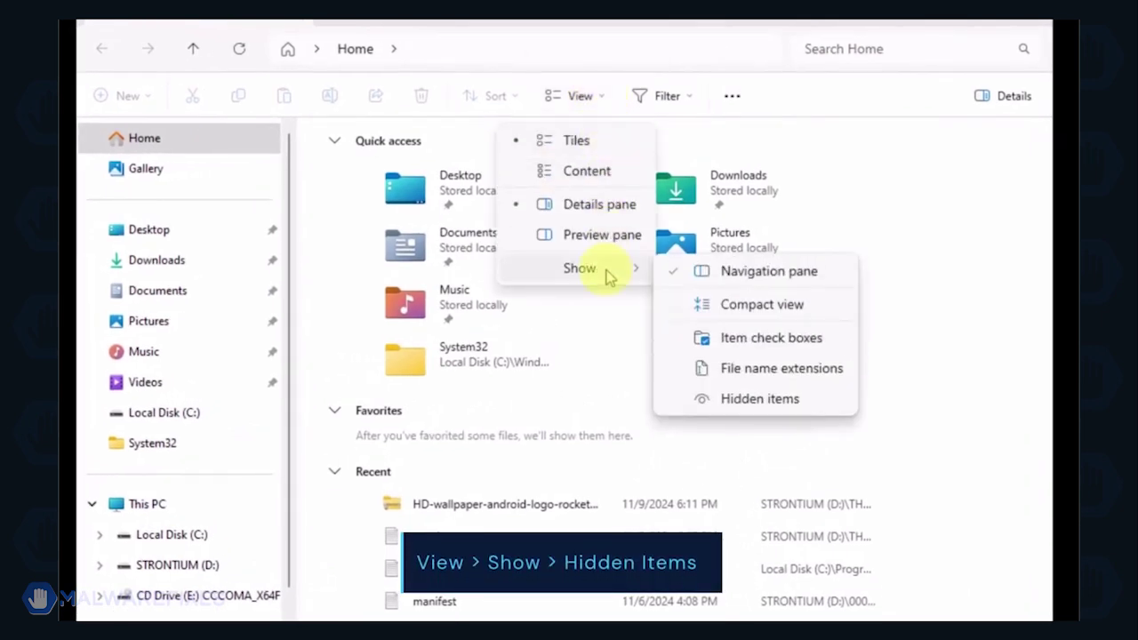
pyautogui.click(781, 404)
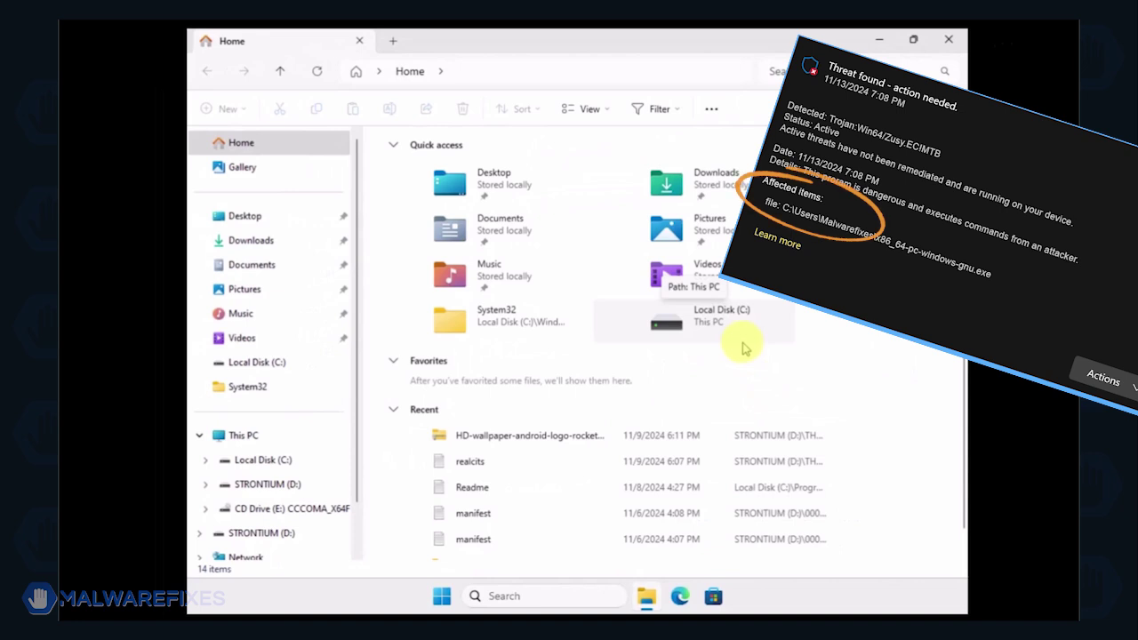
# - Open the folder Windows\System32\drivers on Local Disk (C:)
pyautogui.click(282, 368)
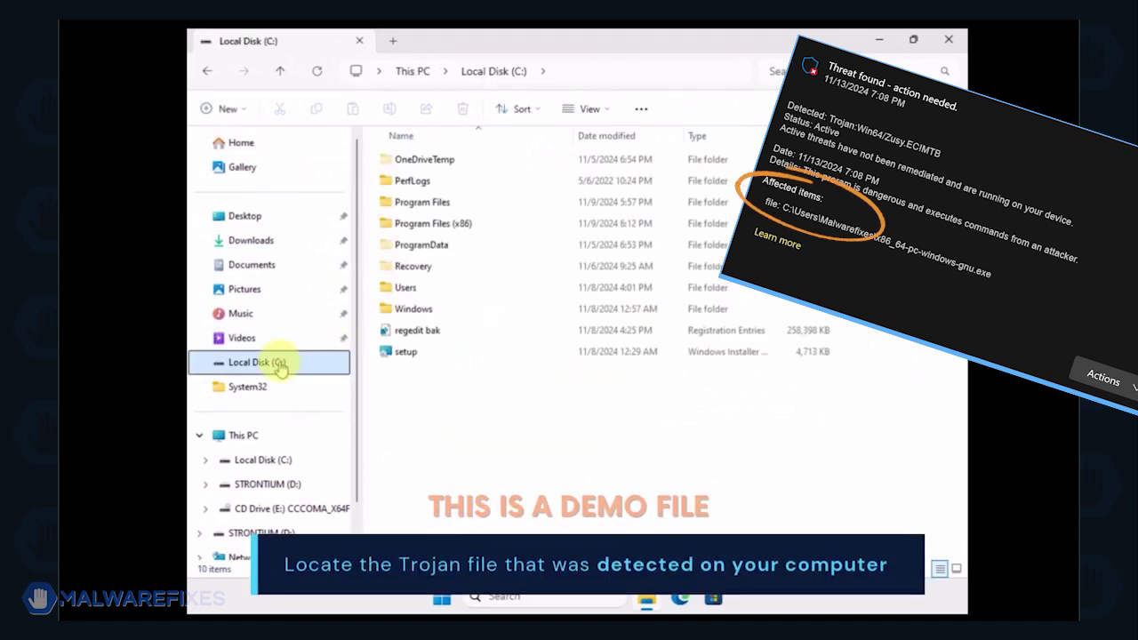
pyautogui.doubleClick(408, 311)
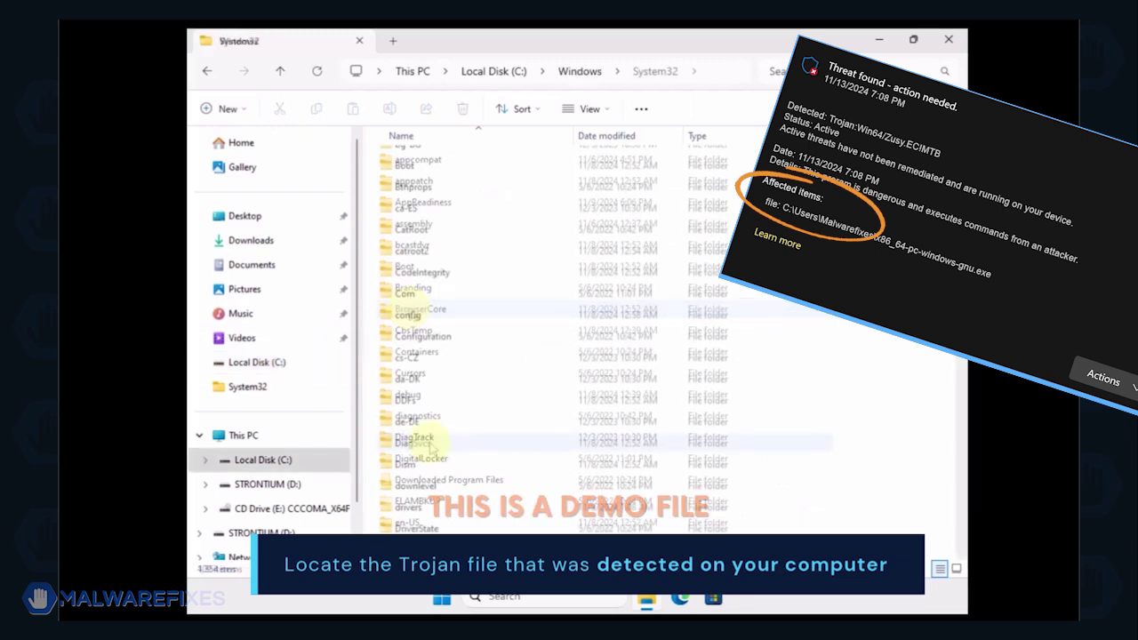
pyautogui.scroll(-5, 418, 435)
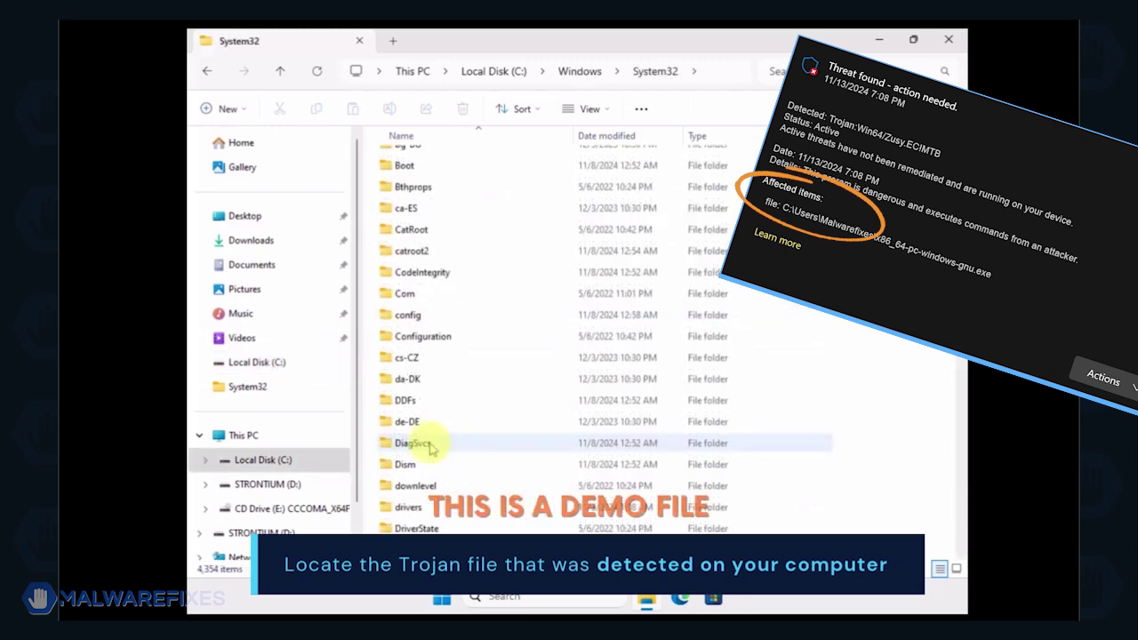
pyautogui.doubleClick(416, 444)
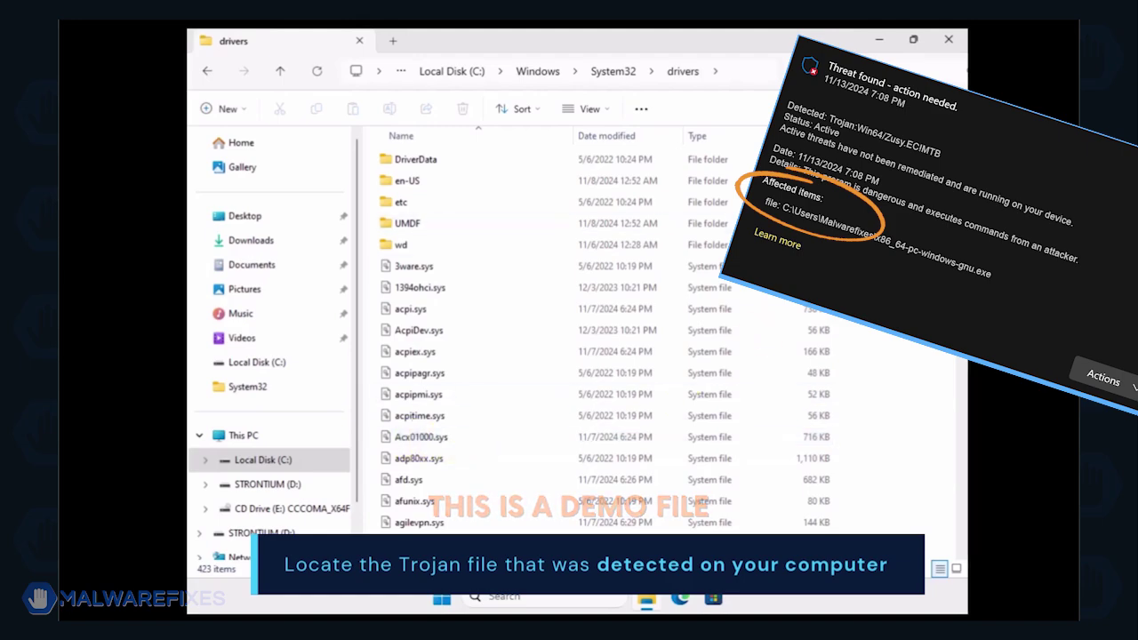
# - Delete the file zamguard64.sys from the end of the drivers folder
pyautogui.moveTo(960, 160); pyautogui.dragTo(962, 533)
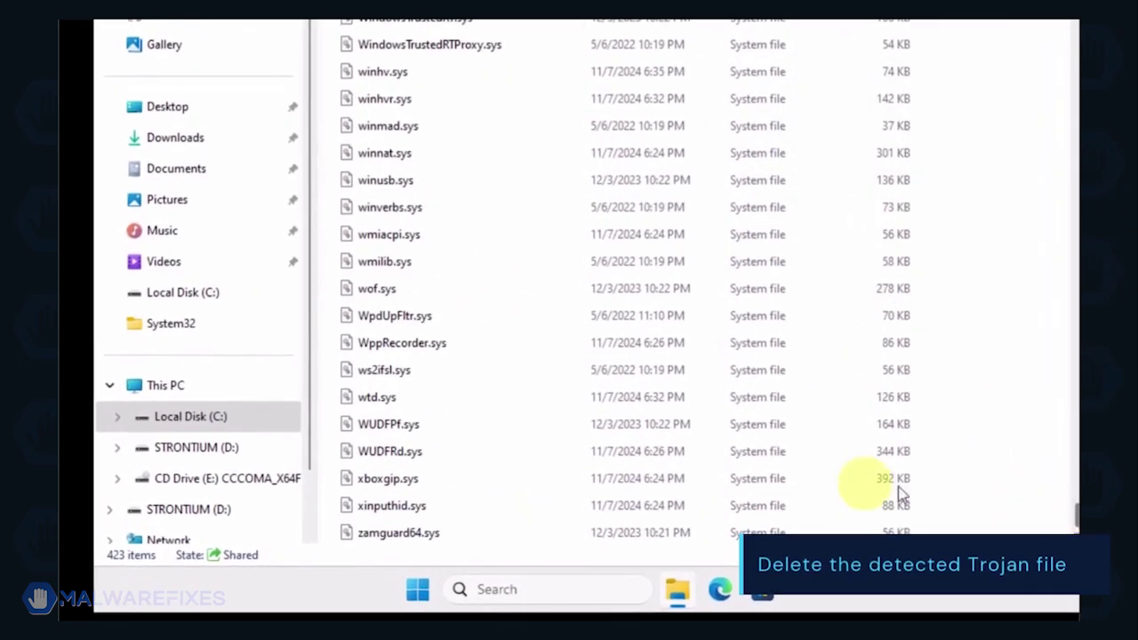
pyautogui.click(426, 539)
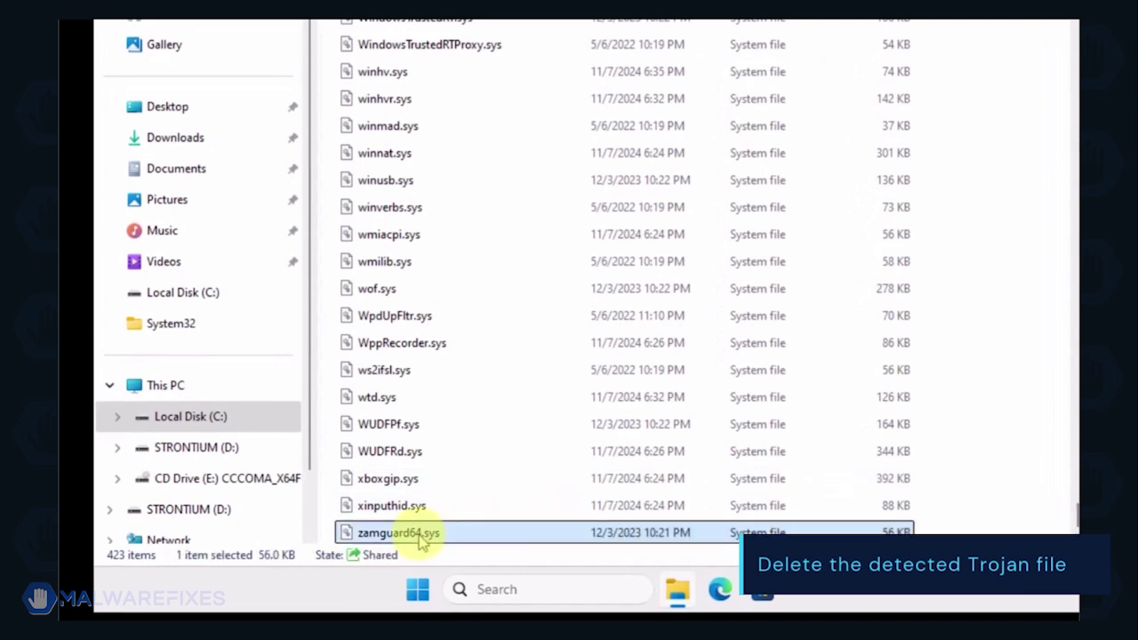
pyautogui.rightClick(486, 539)
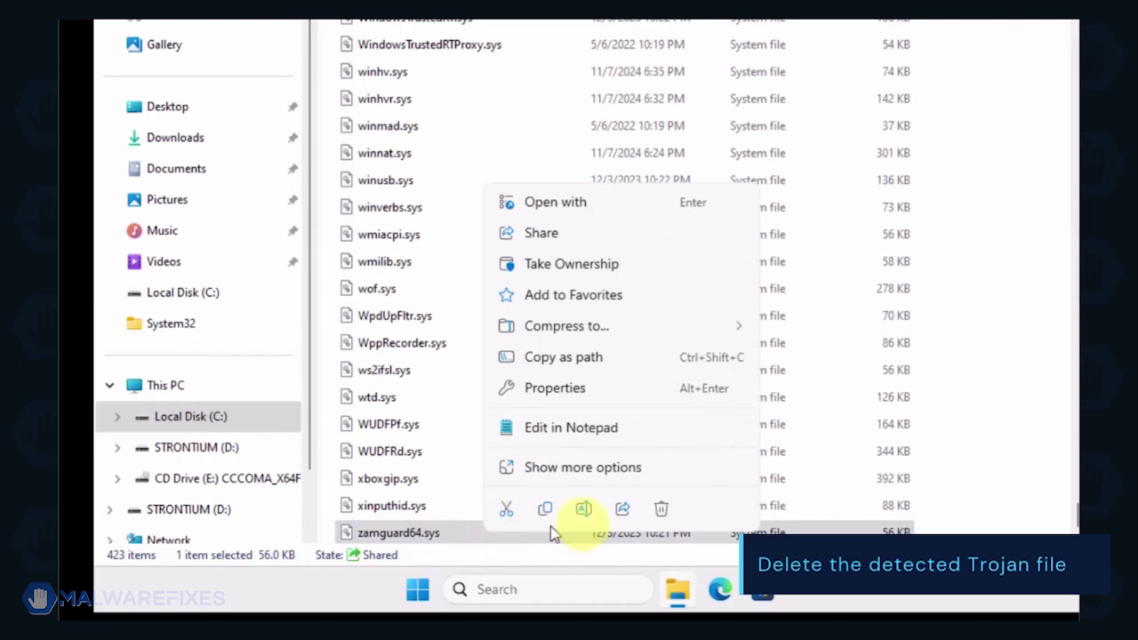
pyautogui.click(660, 509)
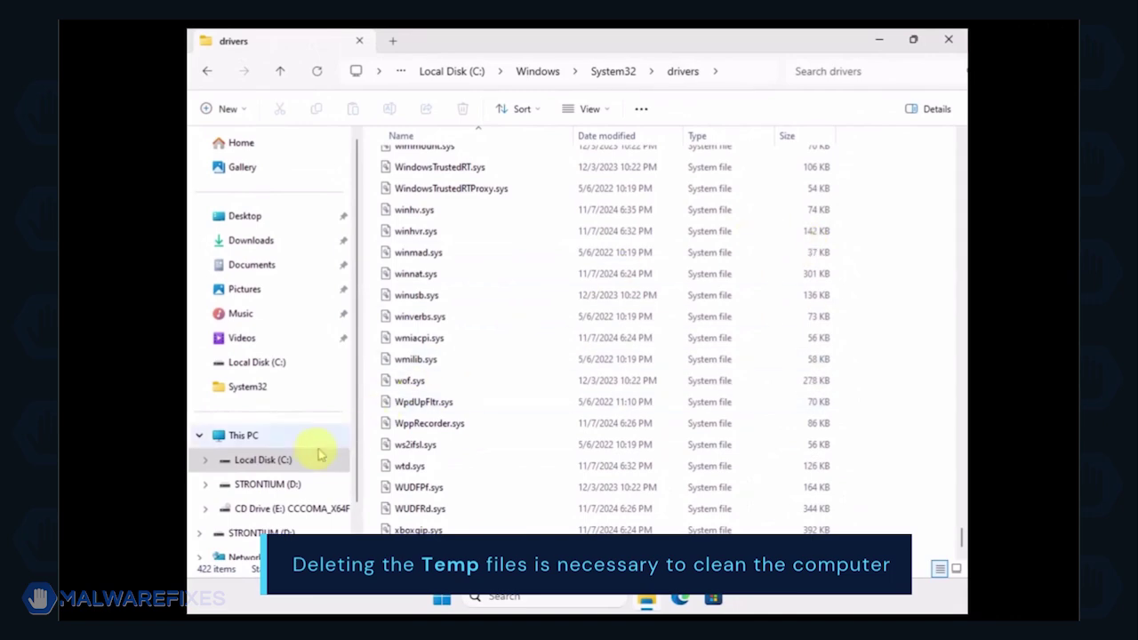
# - Open the folder Users\MalwareFixes\AppData\Local\Temp on Local Disk (C:)
pyautogui.click(289, 464)
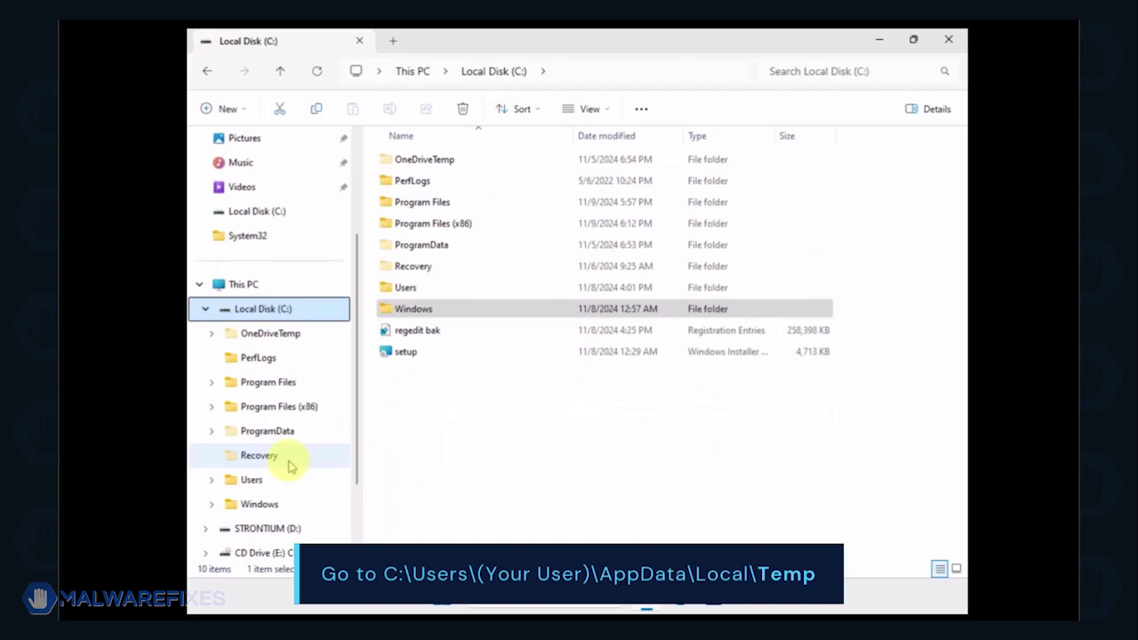
pyautogui.doubleClick(401, 288)
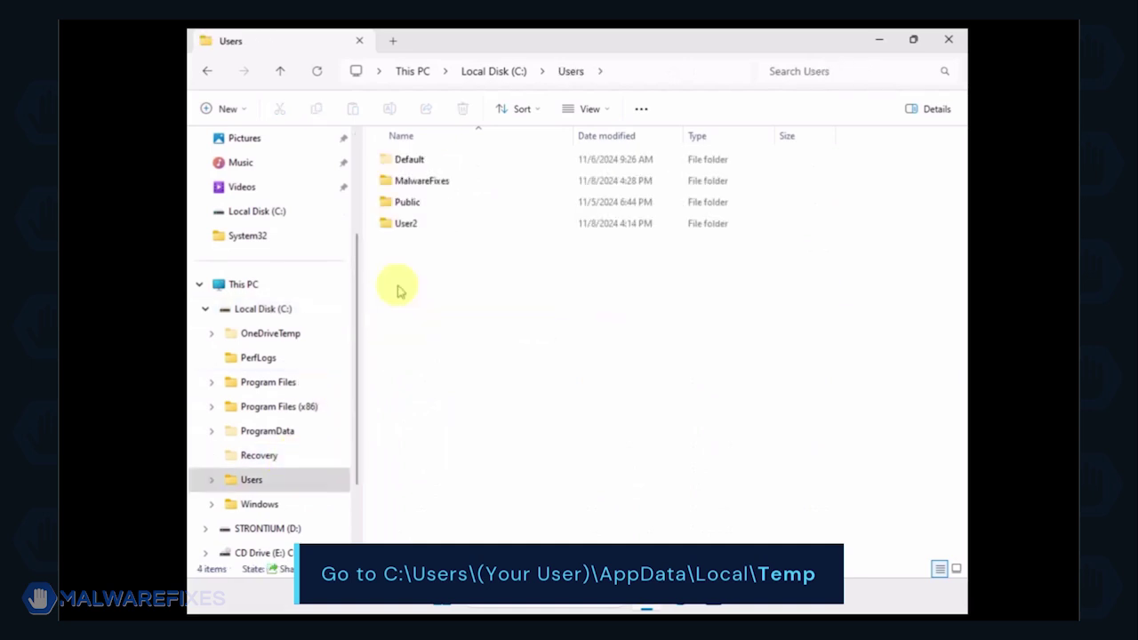
pyautogui.doubleClick(411, 182)
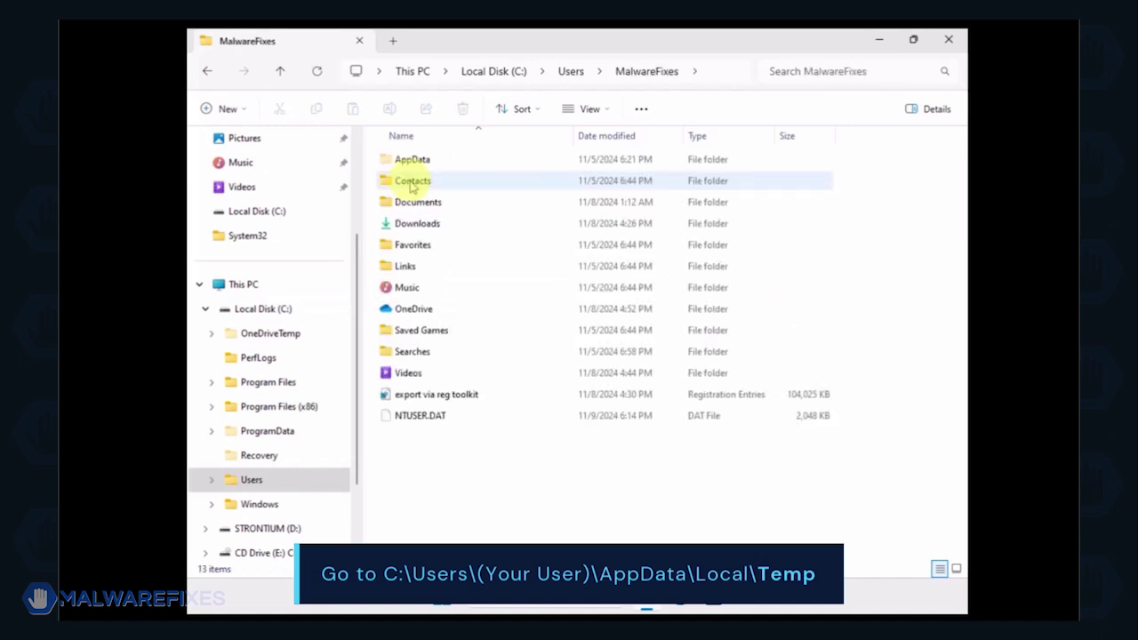
pyautogui.doubleClick(408, 160)
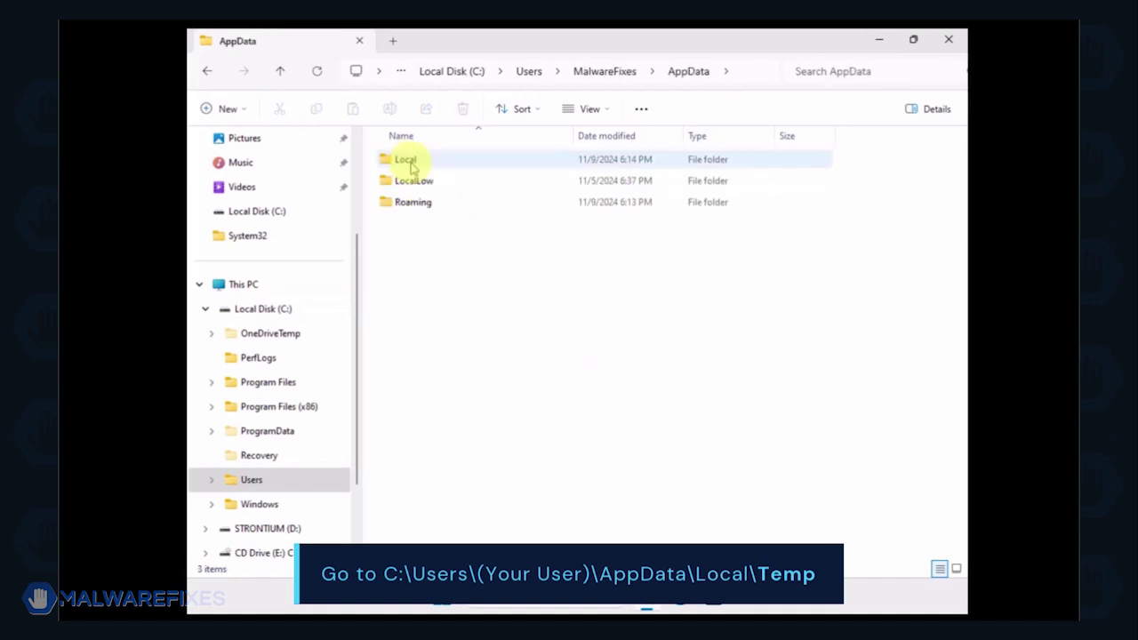
pyautogui.doubleClick(407, 160)
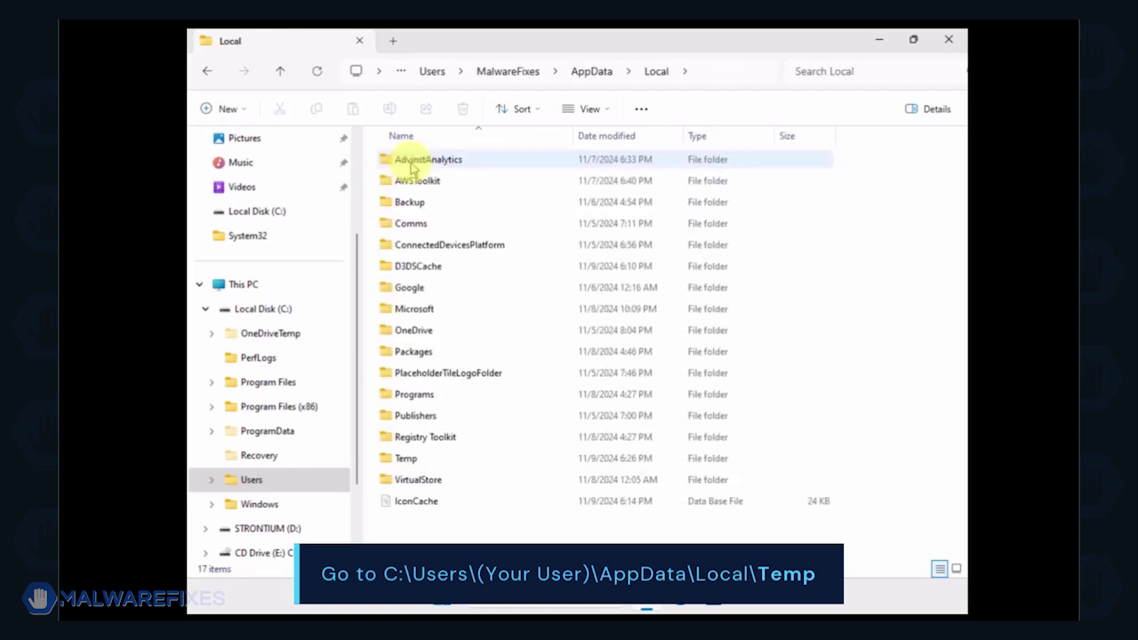
pyautogui.click(405, 459)
pyautogui.doubleClick(404, 458)
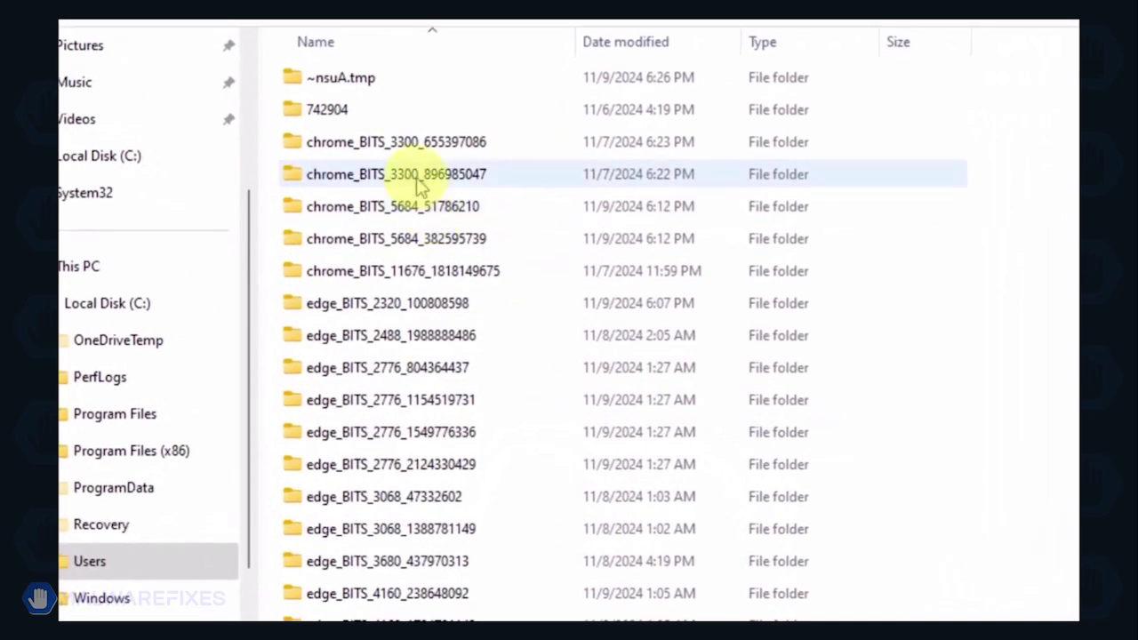
# - Delete all files and folders in the Temp folder, leaving any that cannot be removed
pyautogui.hotkey('ctrl', 'a')
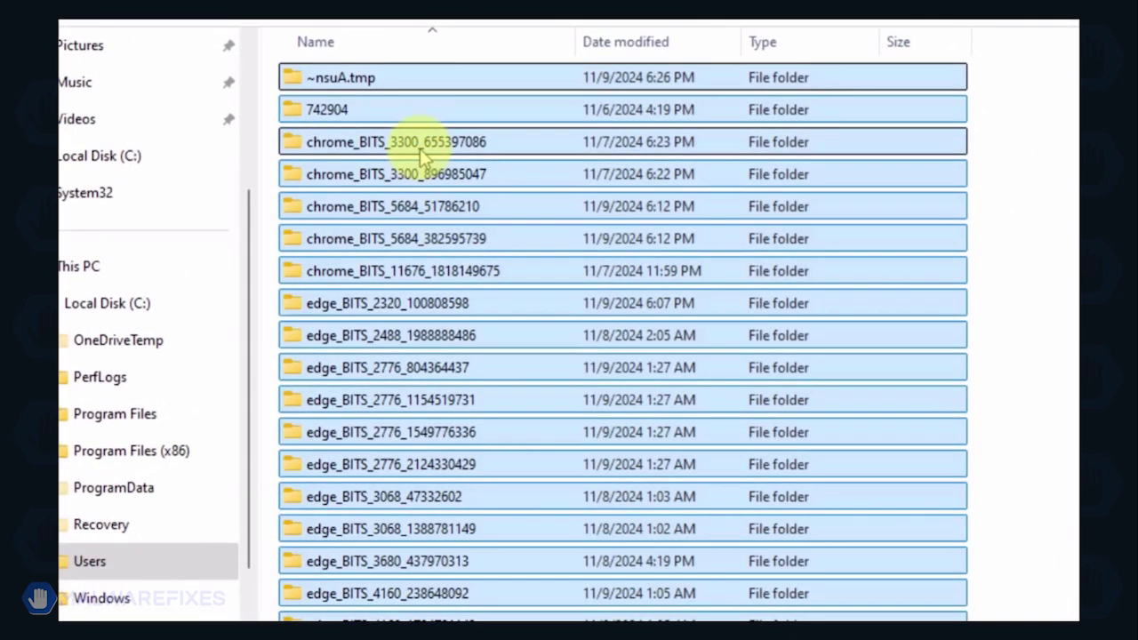
pyautogui.rightClick(424, 154)
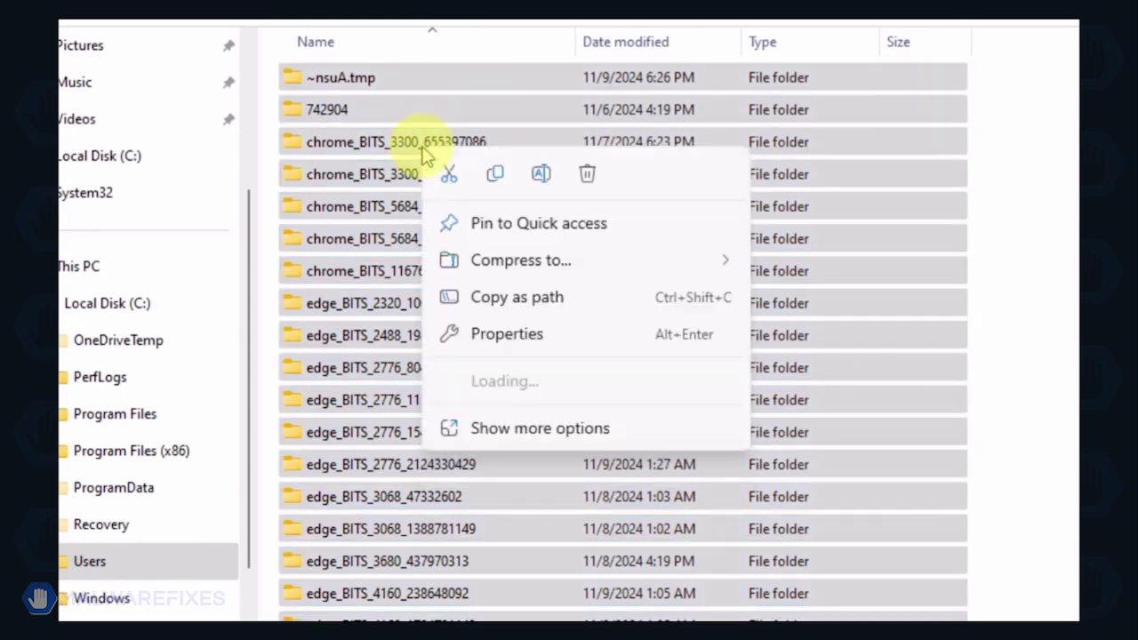
pyautogui.click(590, 176)
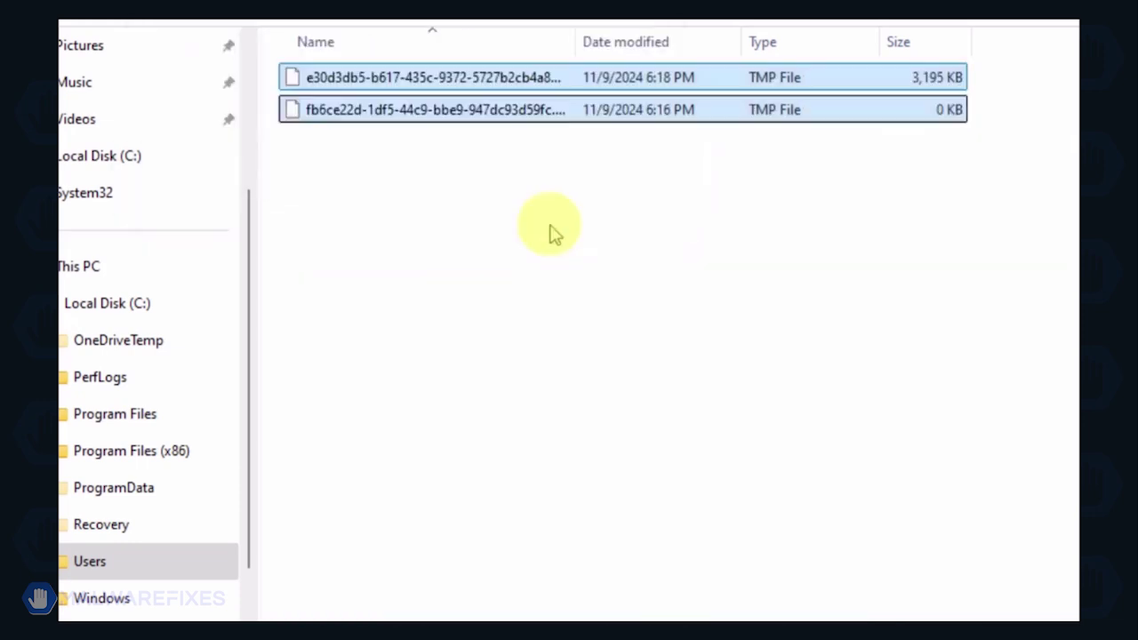
pyautogui.click(555, 262)
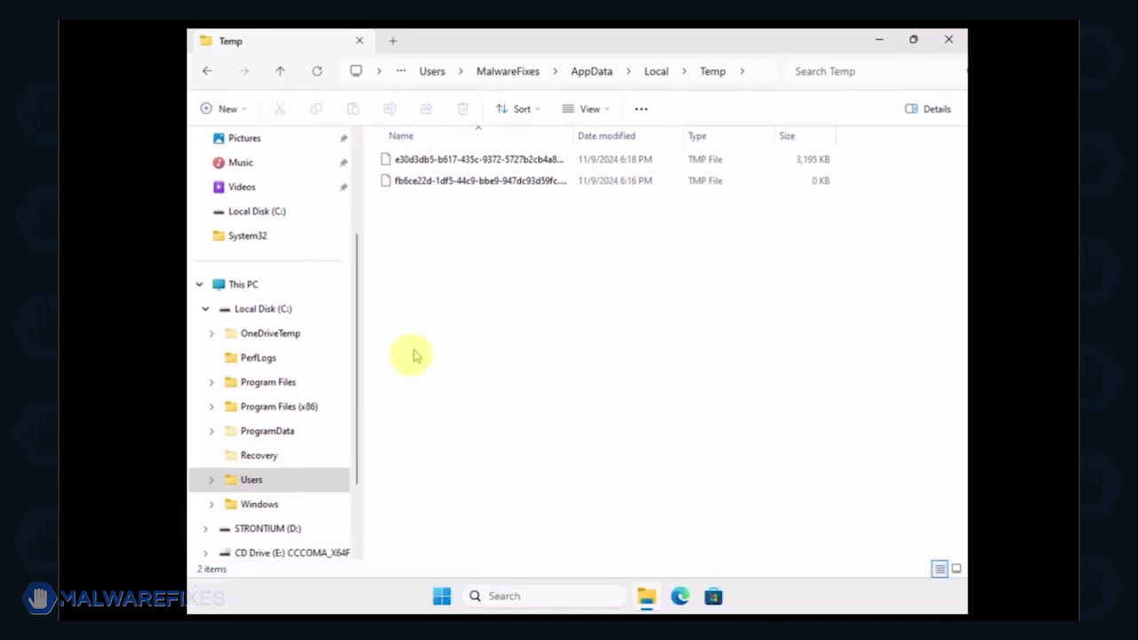
# - Open the folder ProgramData\Microsoft\Windows Defender on Local Disk (C:)
pyautogui.click(283, 317)
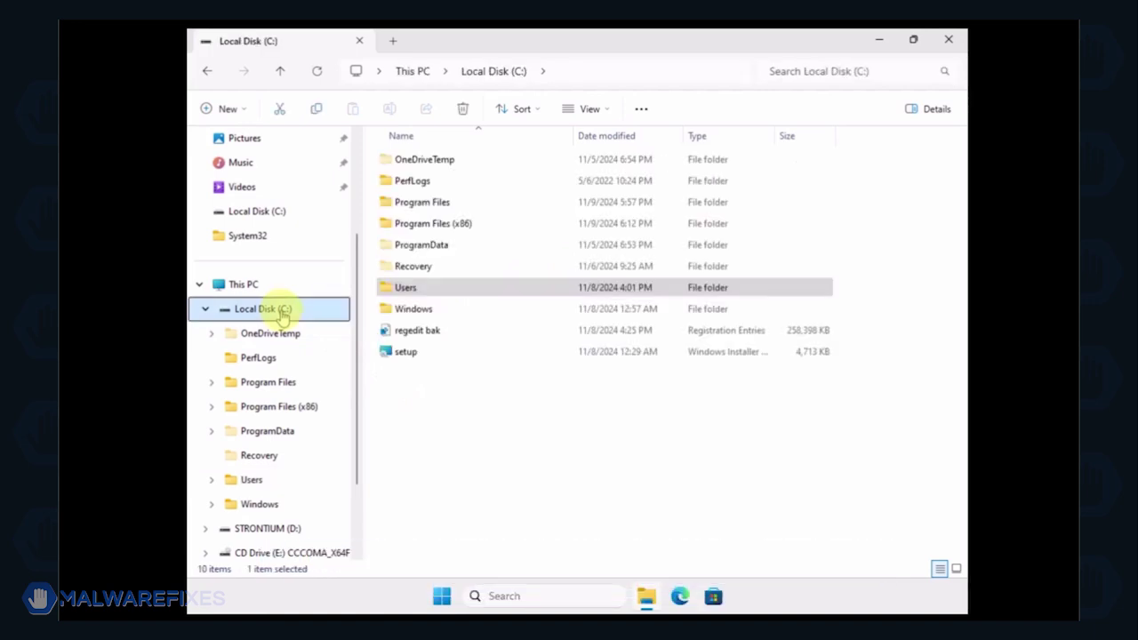
pyautogui.doubleClick(433, 246)
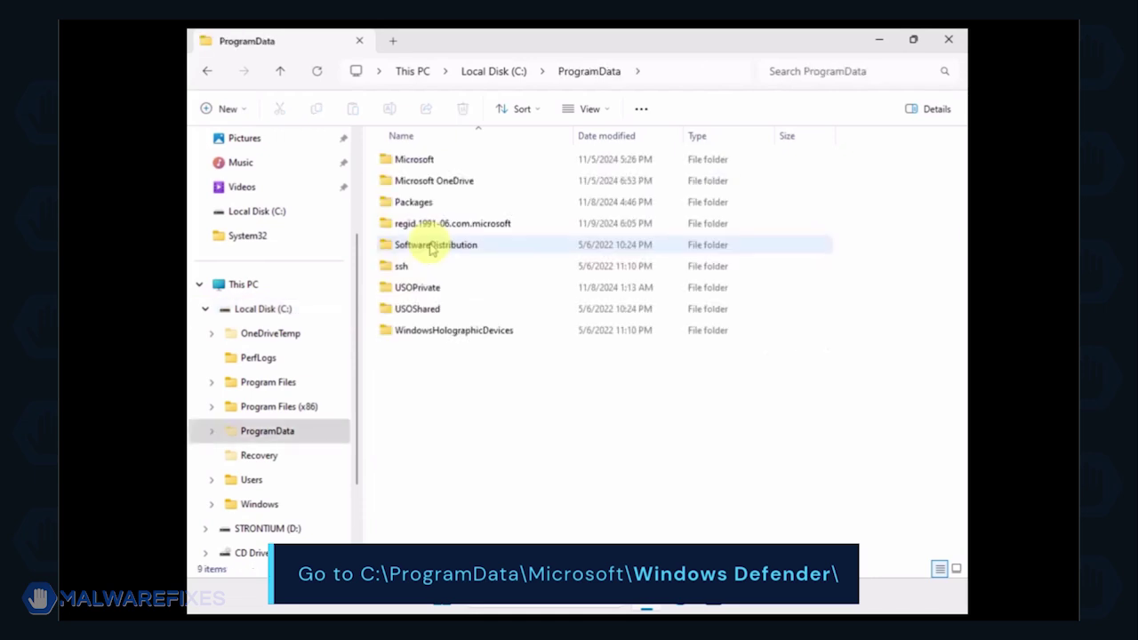
pyautogui.doubleClick(416, 163)
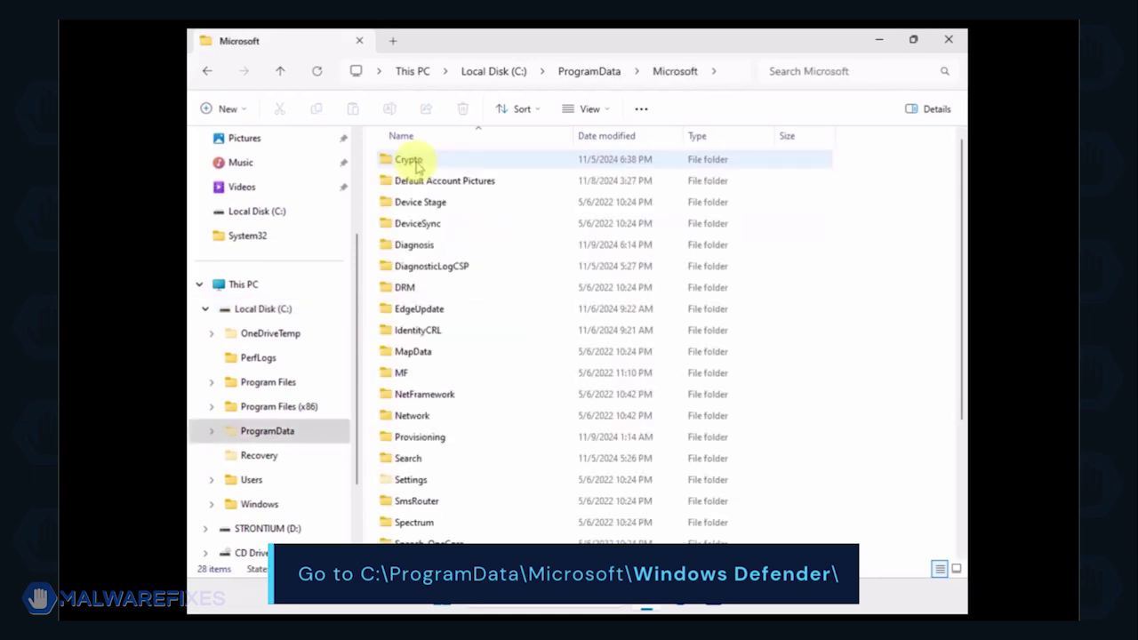
pyautogui.scroll(-3, 515, 285)
pyautogui.click(426, 444)
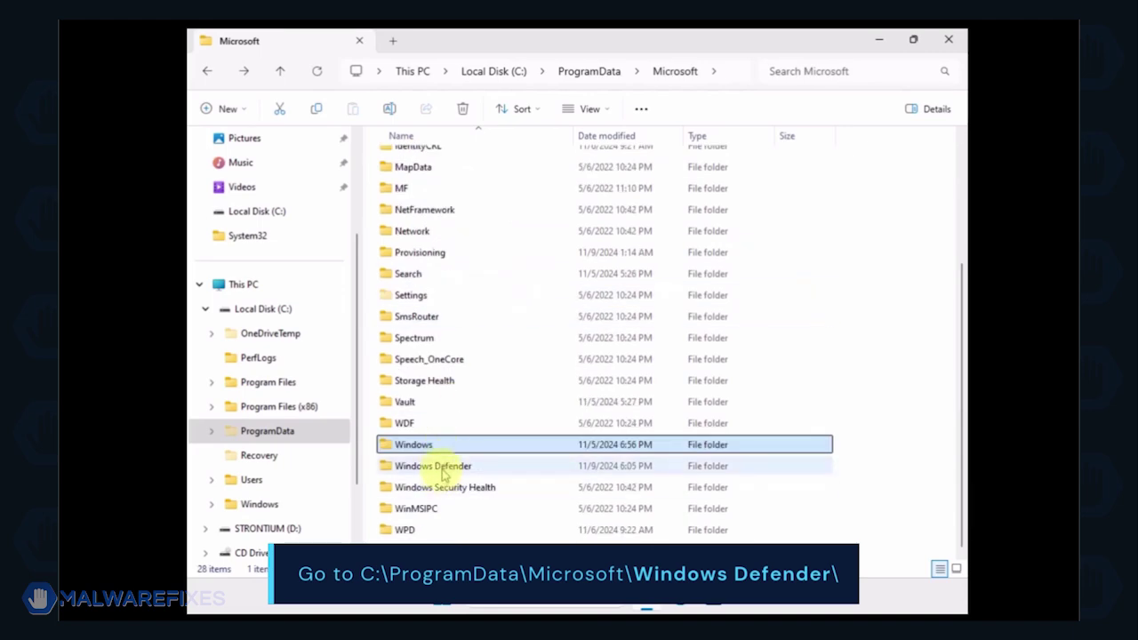
pyautogui.doubleClick(443, 468)
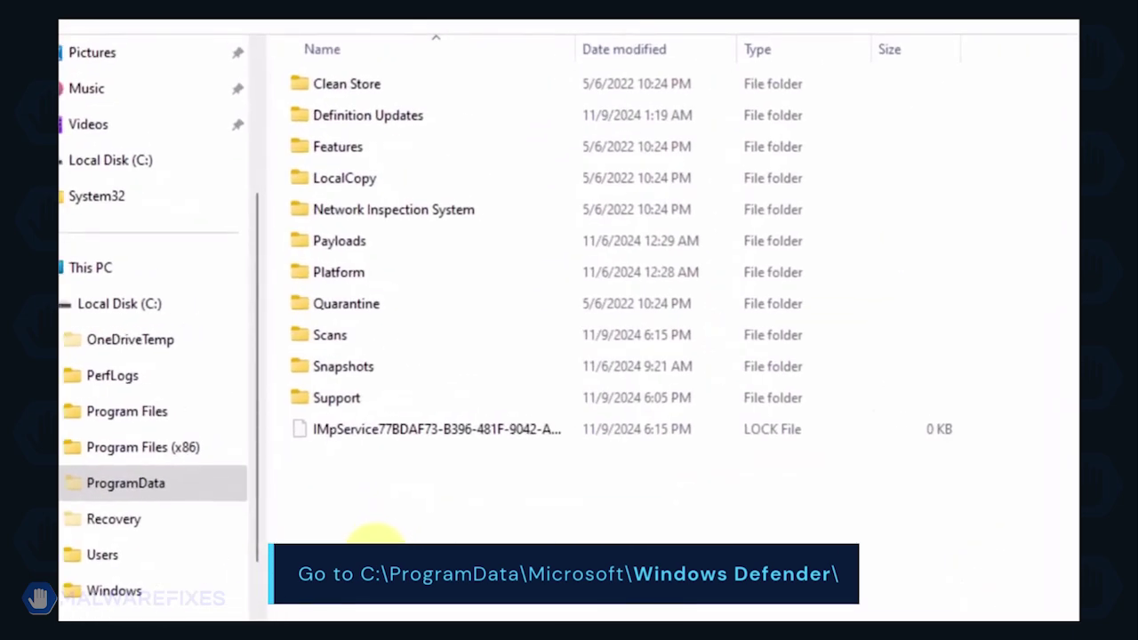
# - Delete the Quarantine folder from the Windows Defender folder
pyautogui.click(356, 309)
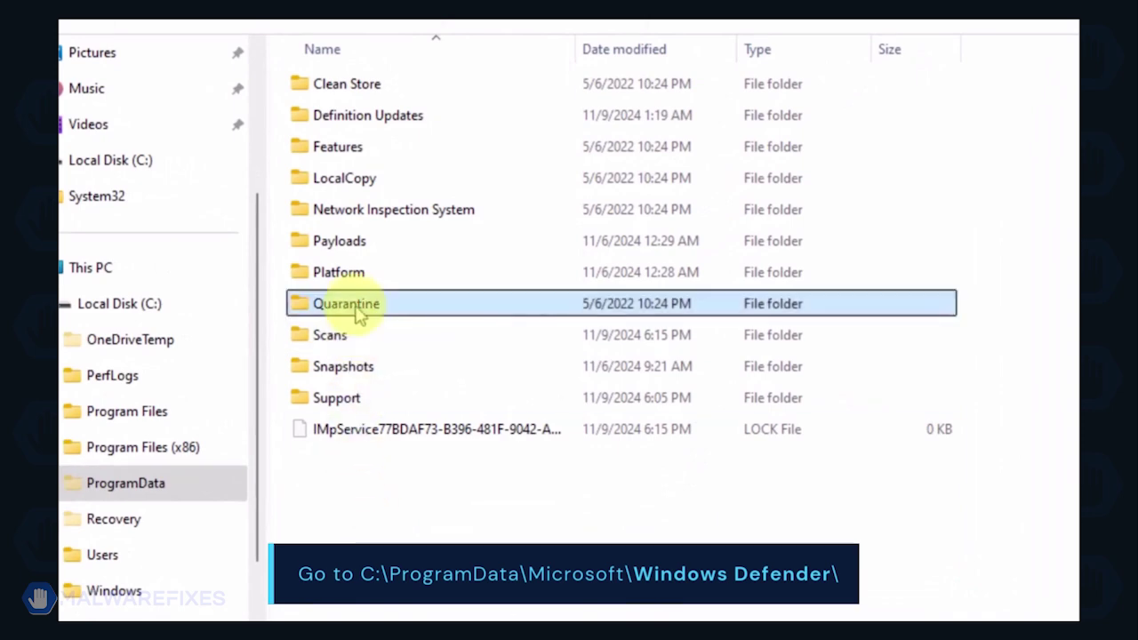
pyautogui.rightClick(421, 316)
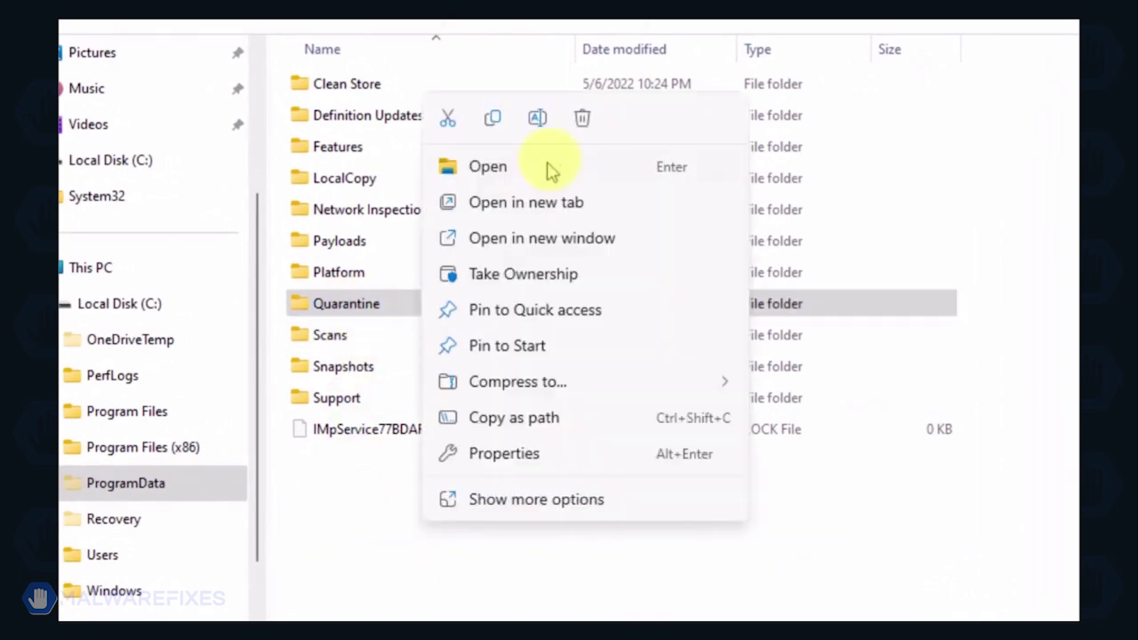
pyautogui.click(584, 120)
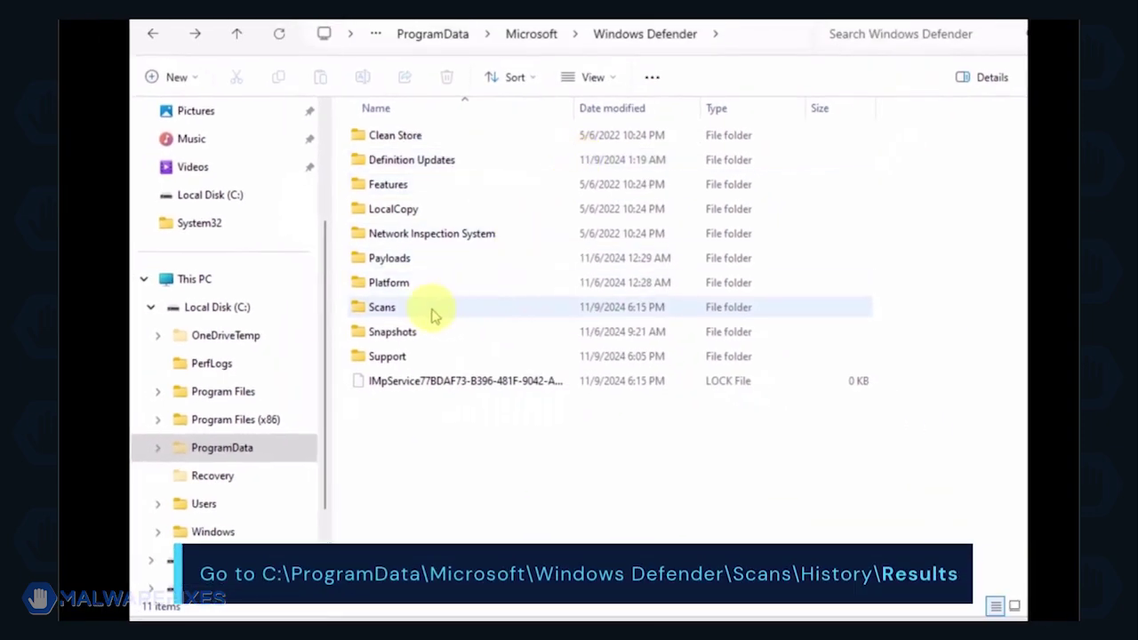
# - Delete the Quick and Resource folders inside Windows Defender\Scans\History\Results
pyautogui.doubleClick(433, 312)
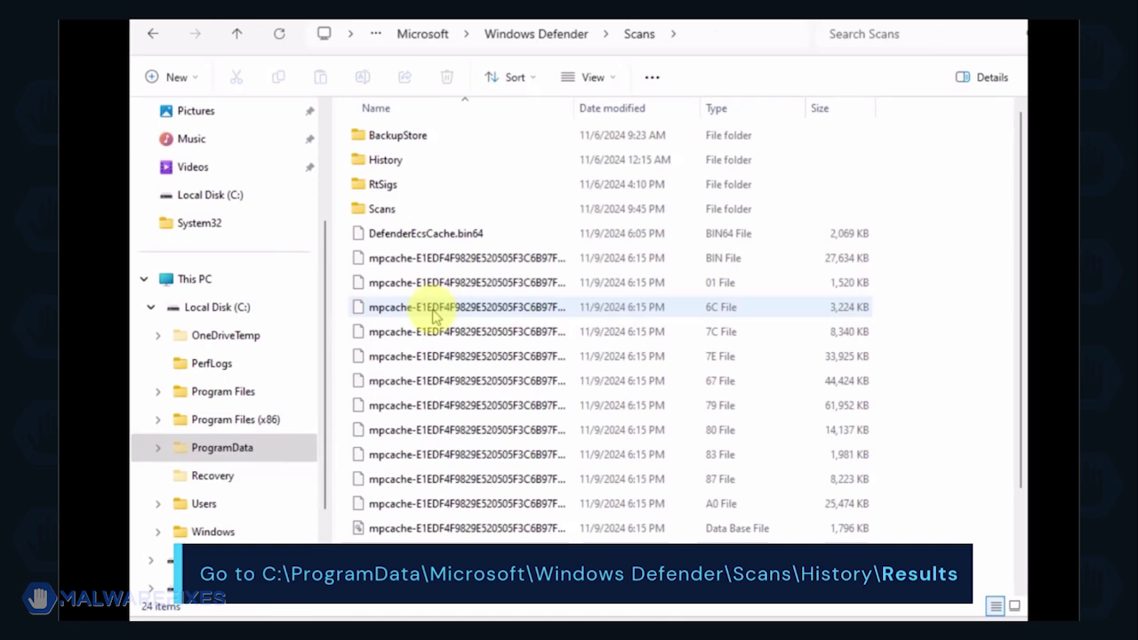
pyautogui.doubleClick(384, 160)
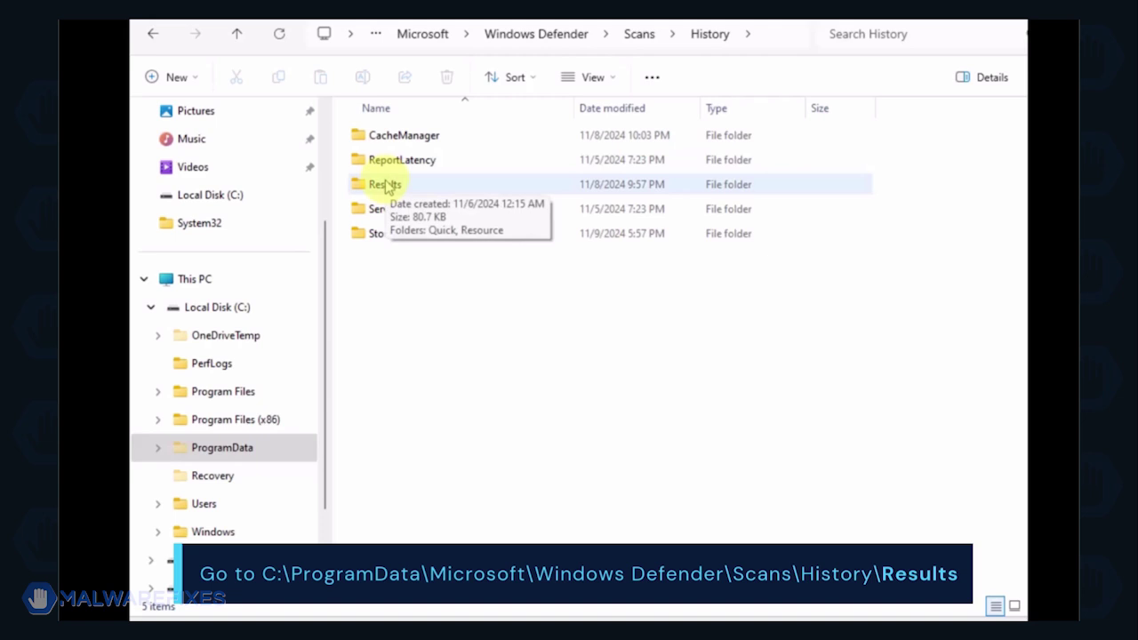
pyautogui.doubleClick(385, 185)
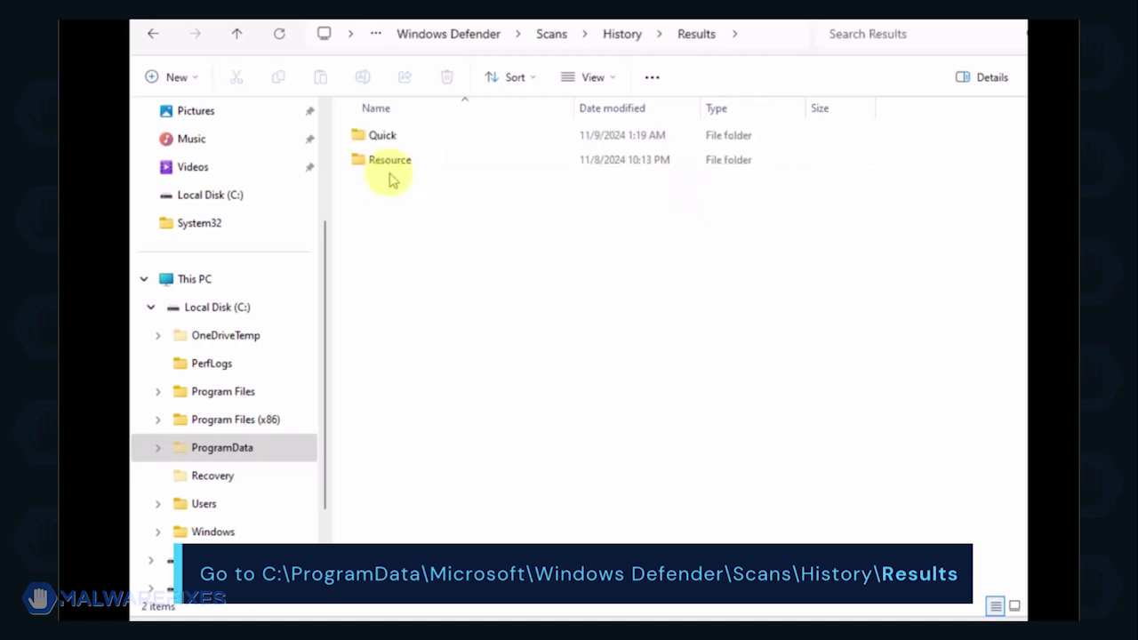
pyautogui.hotkey('ctrl', 'a')
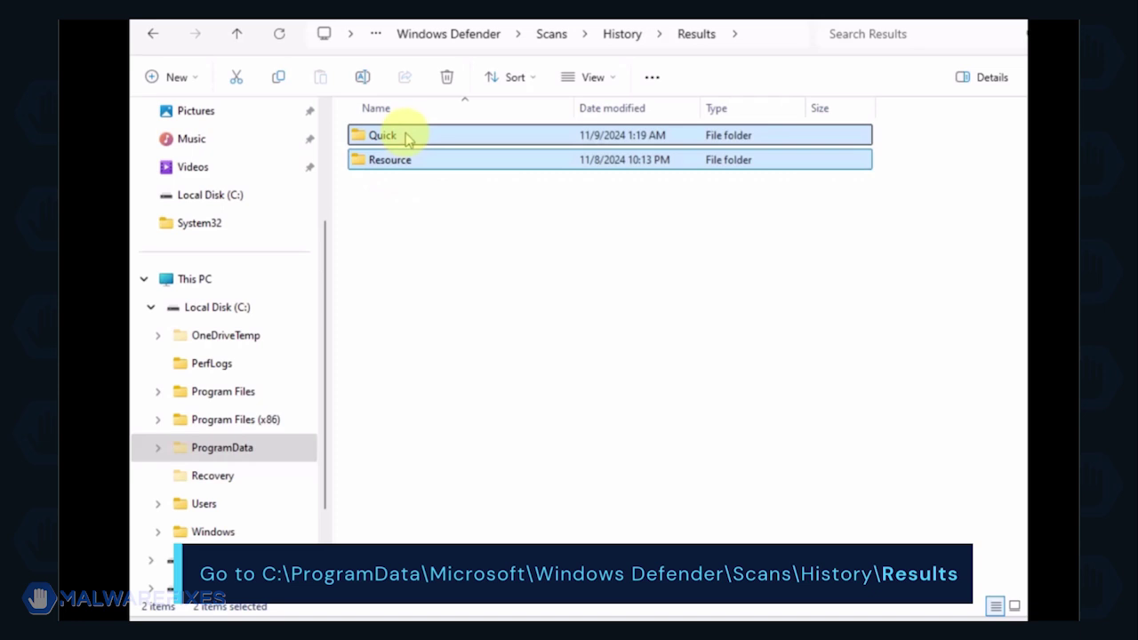
pyautogui.rightClick(406, 139)
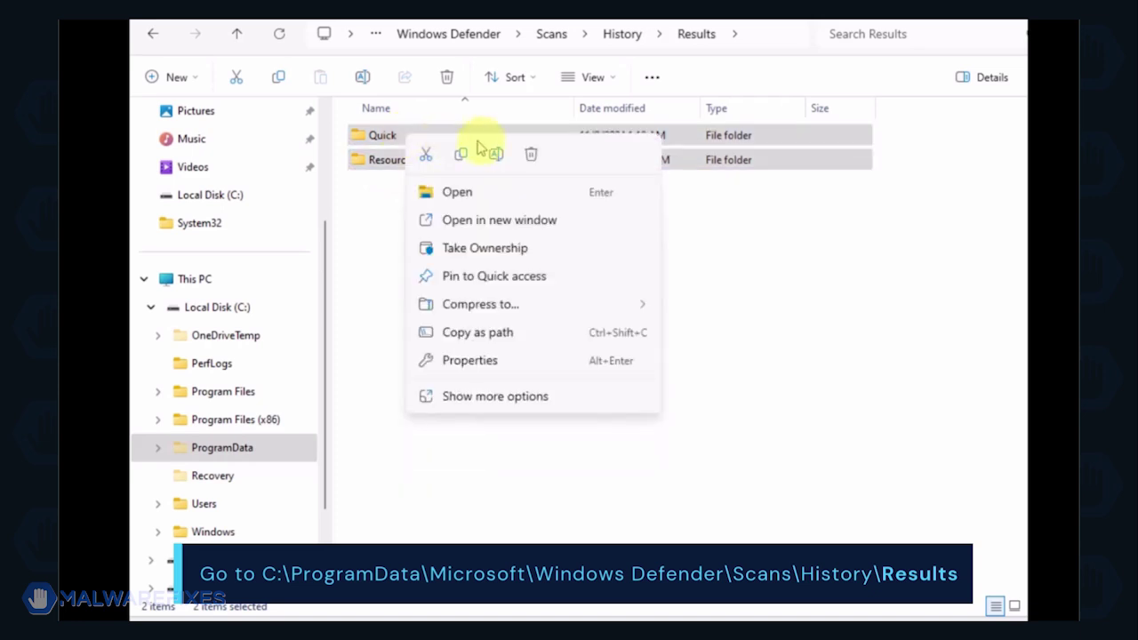
pyautogui.click(529, 157)
# - Delete the Unknown text document from the Scans\History\Service folder and close File Explorer
pyautogui.click(152, 35)
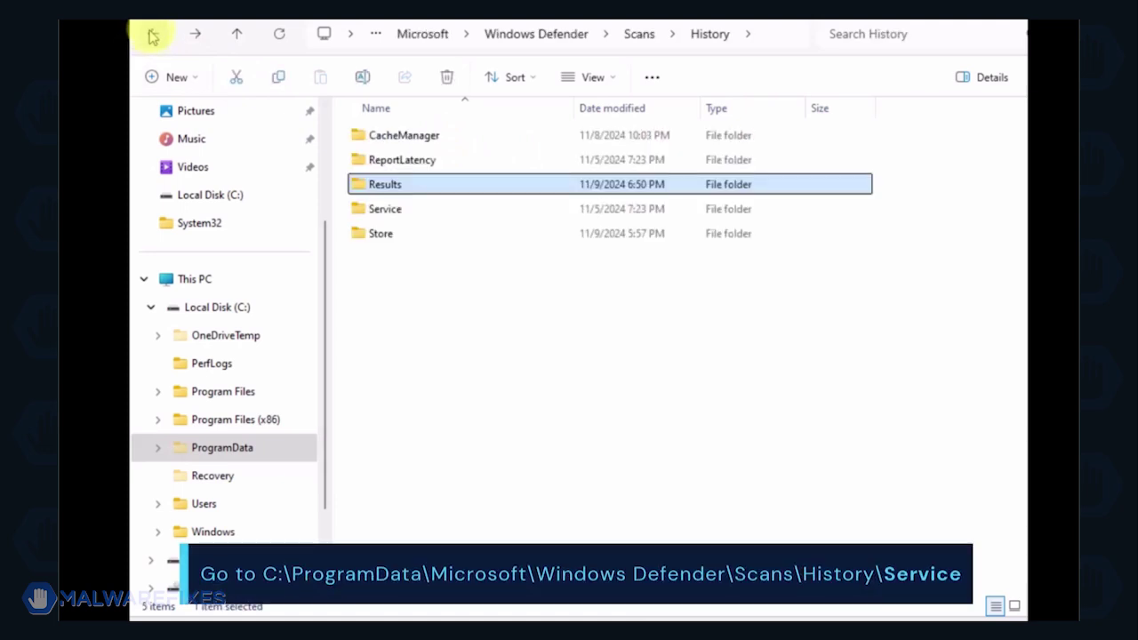
pyautogui.doubleClick(389, 209)
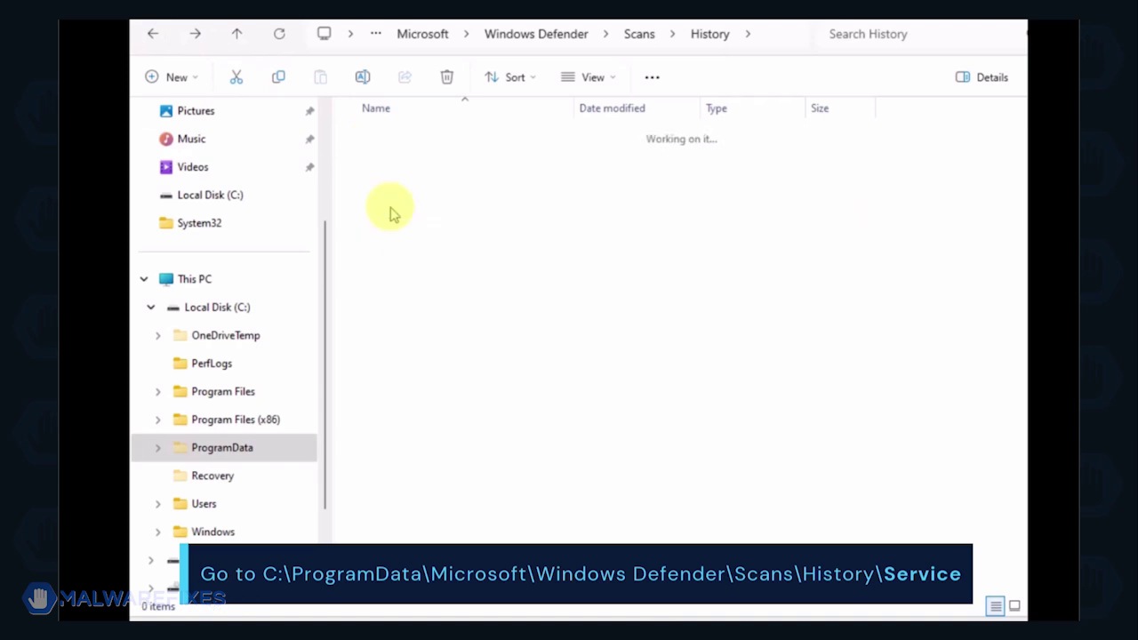
pyautogui.press('Down')
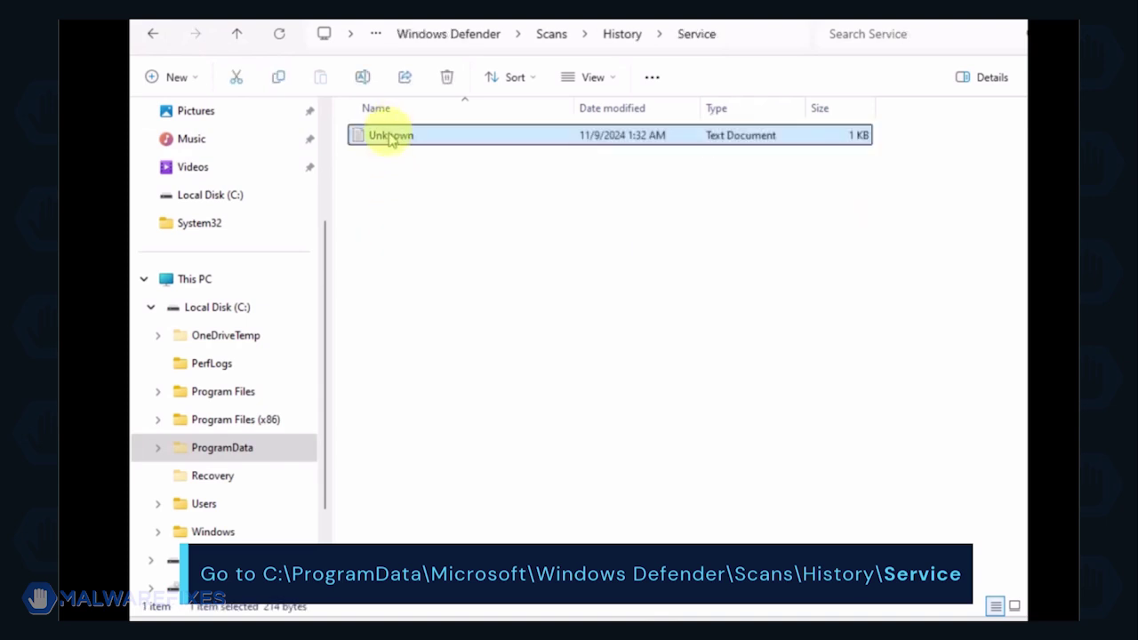
pyautogui.rightClick(389, 140)
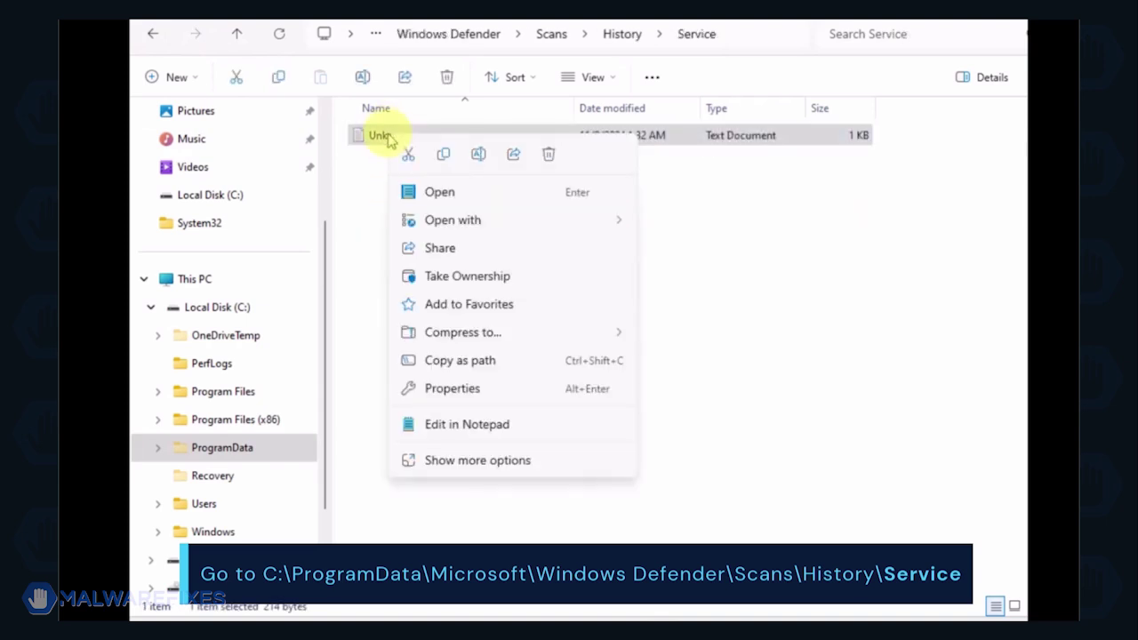
pyautogui.click(549, 154)
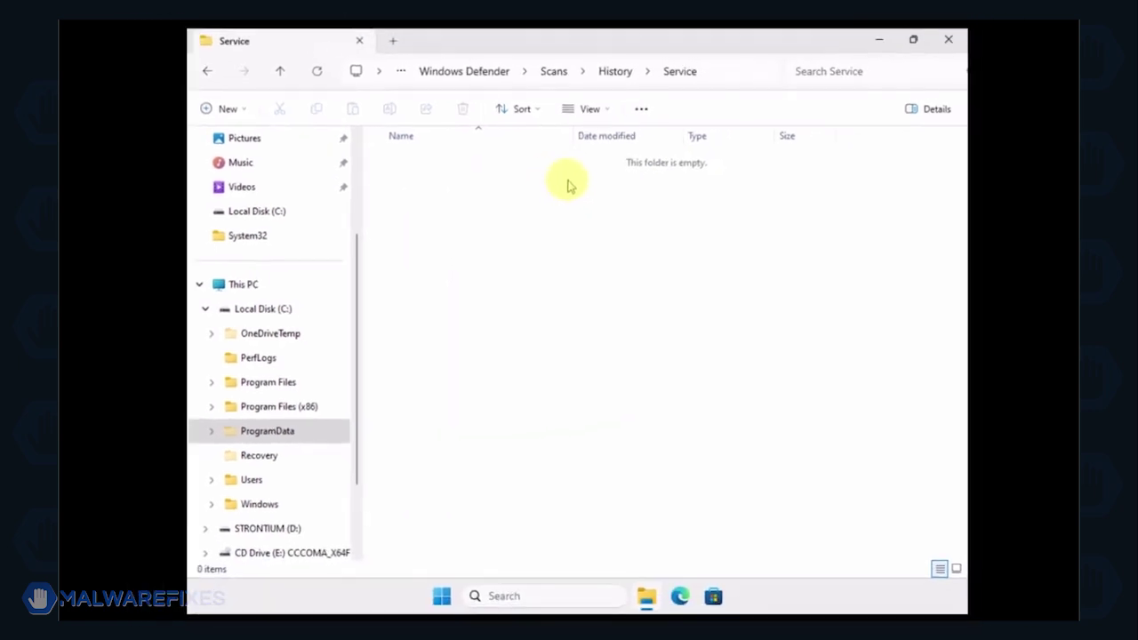
pyautogui.click(951, 40)
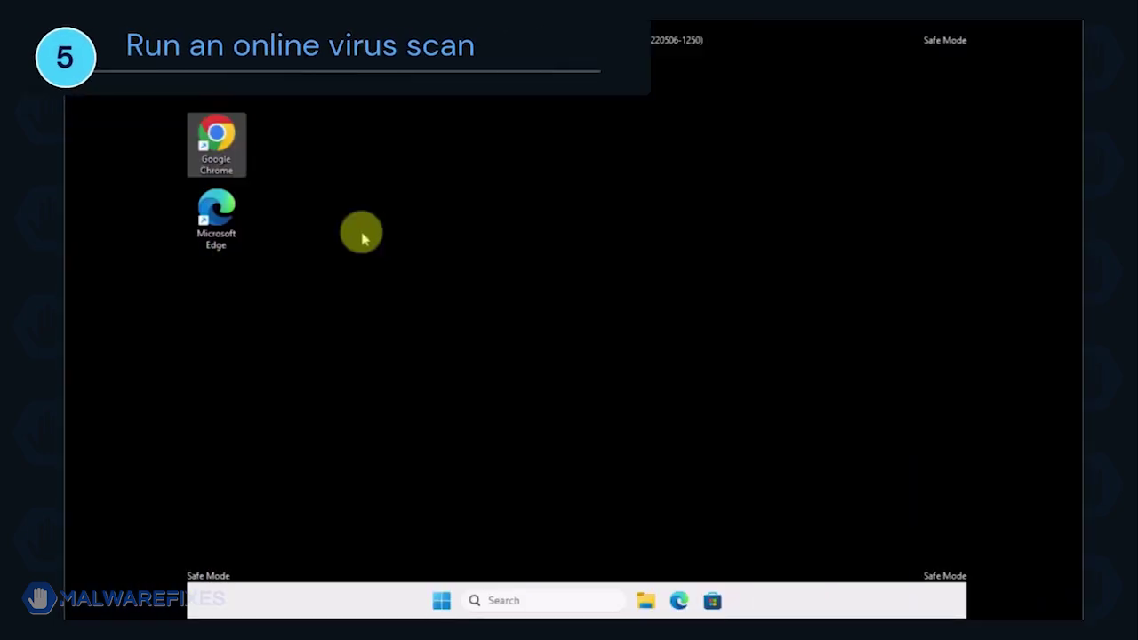
# - Switch to Google Chrome and search Google for "eSET's Free Online Scanner"
pyautogui.doubleClick(235, 144)
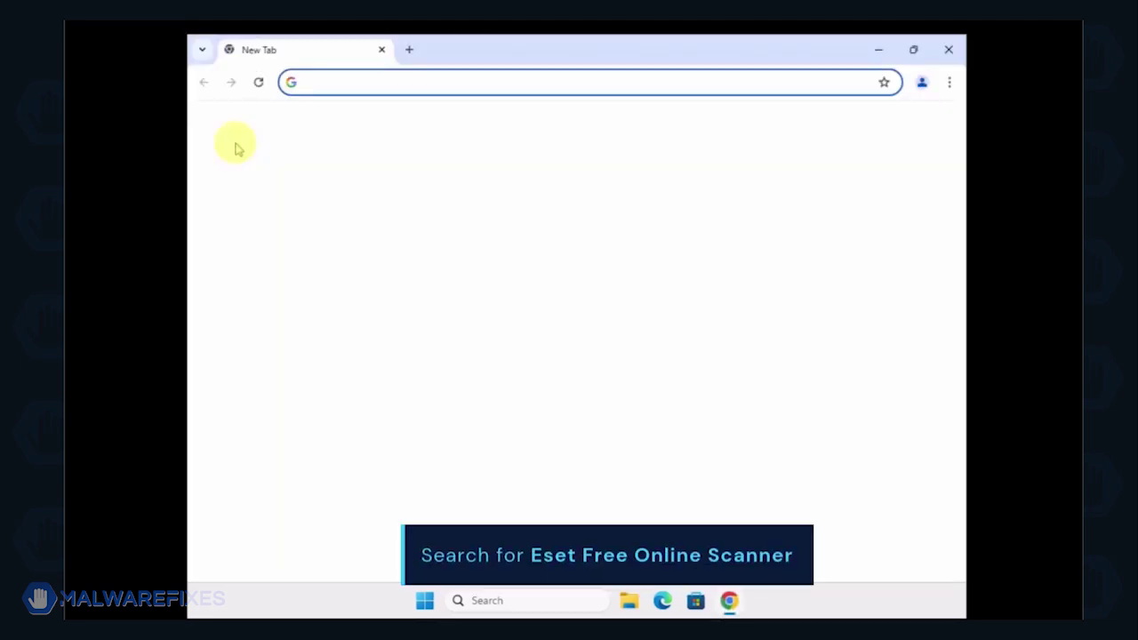
pyautogui.click(460, 318)
pyautogui.write("eSET's Free Online Scanner")
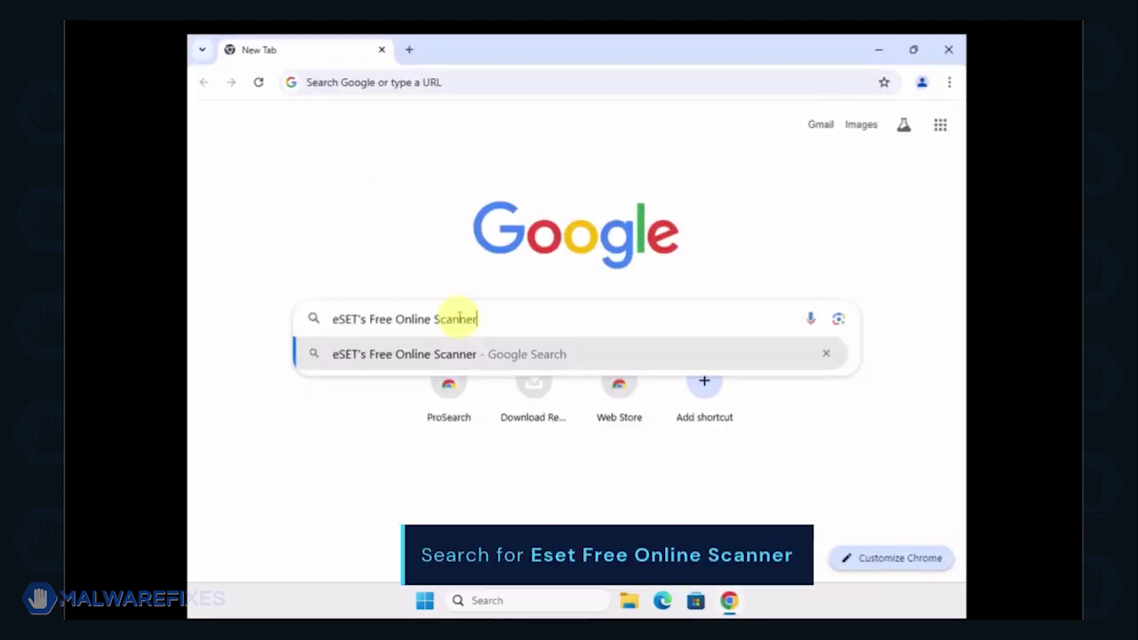
pyautogui.press('Return')
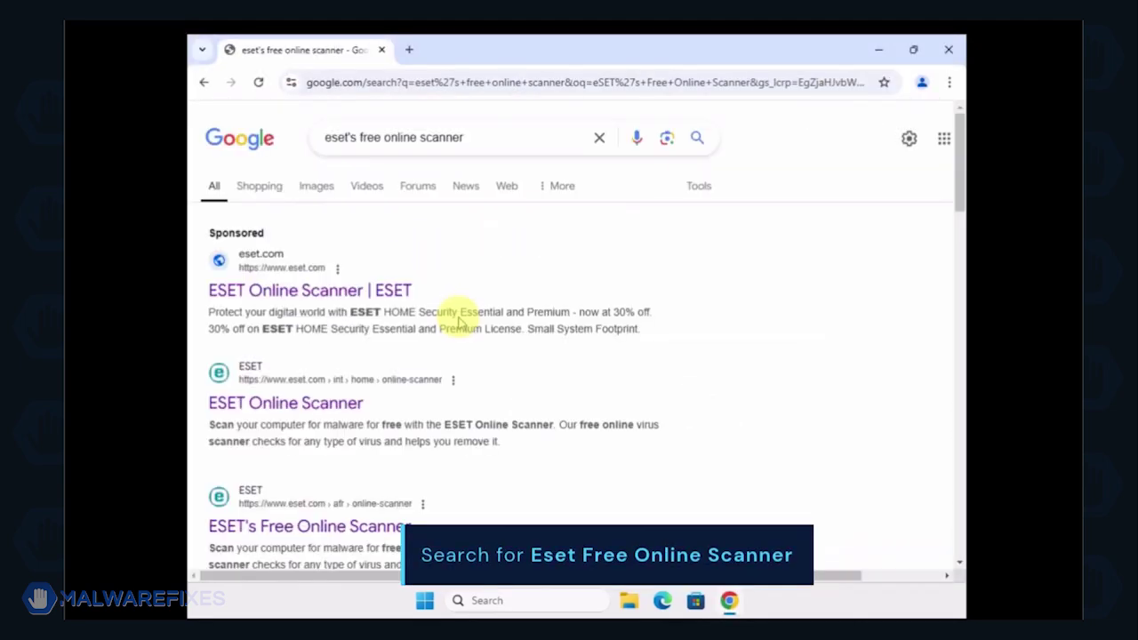
# - Download esetonlinescanner.exe as the one-time scan from the ESET's Free Online Scanner page and show the file in its folder
pyautogui.scroll(-3, 459, 320)
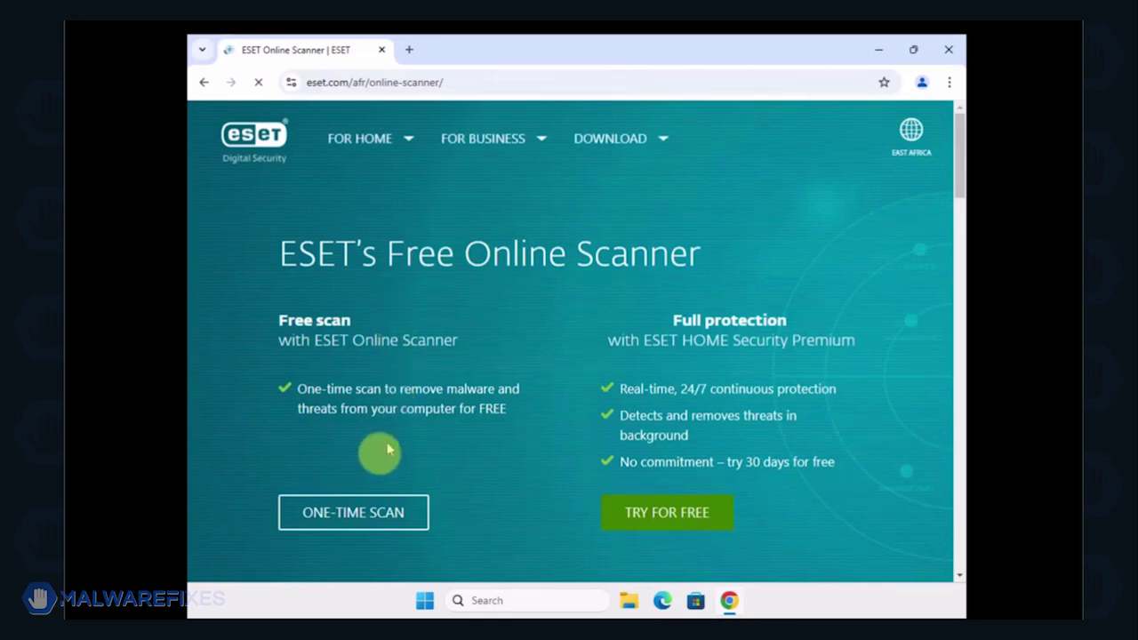
pyautogui.click(366, 513)
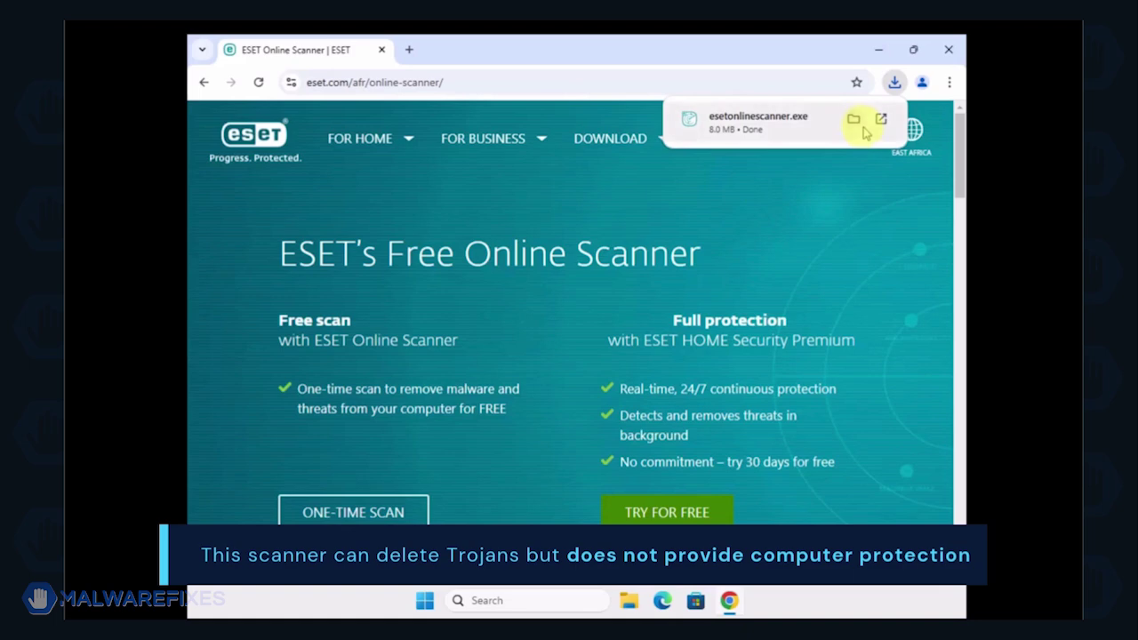
pyautogui.click(852, 119)
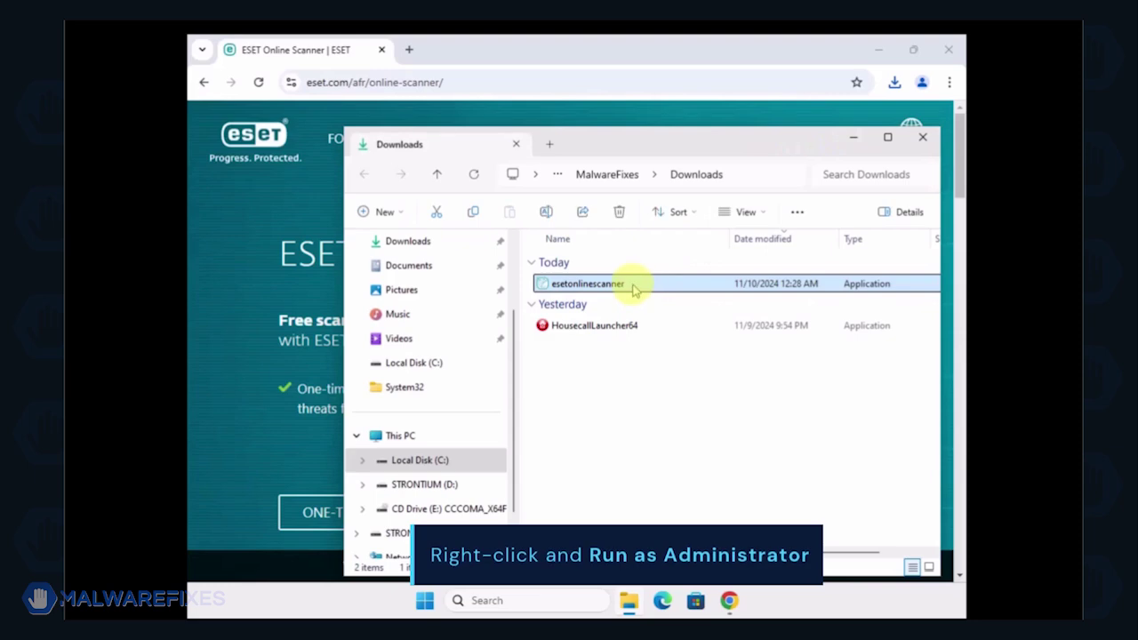
# - Run esetonlinescanner as administrator and start a full computer scan with detection of potentially unwanted applications disabled
pyautogui.rightClick(633, 292)
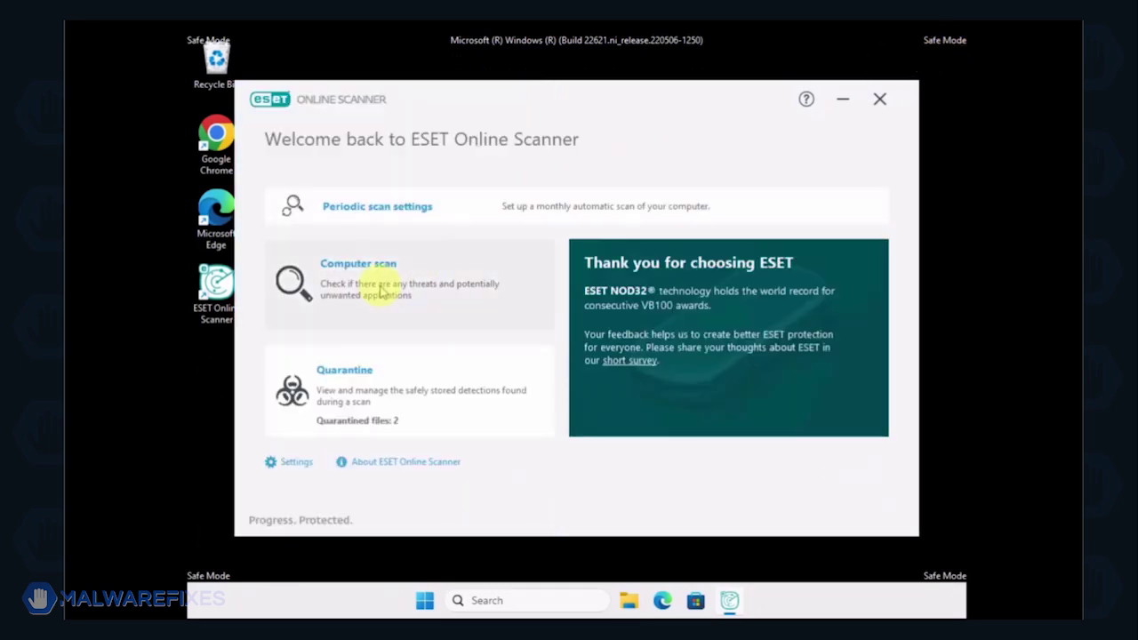
pyautogui.click(380, 292)
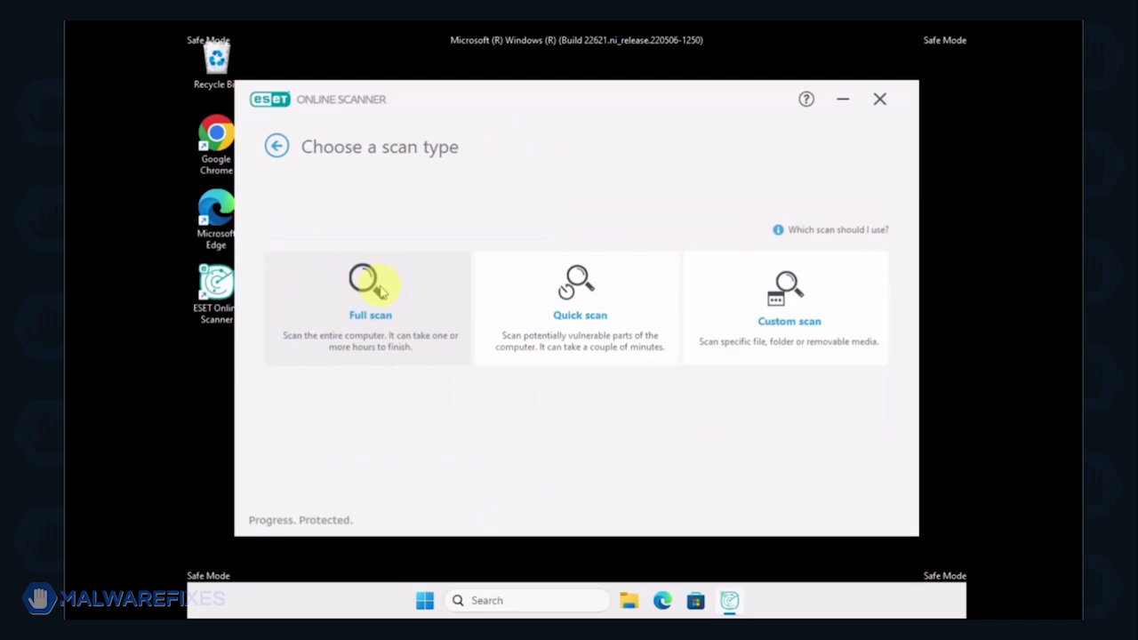
pyautogui.click(380, 292)
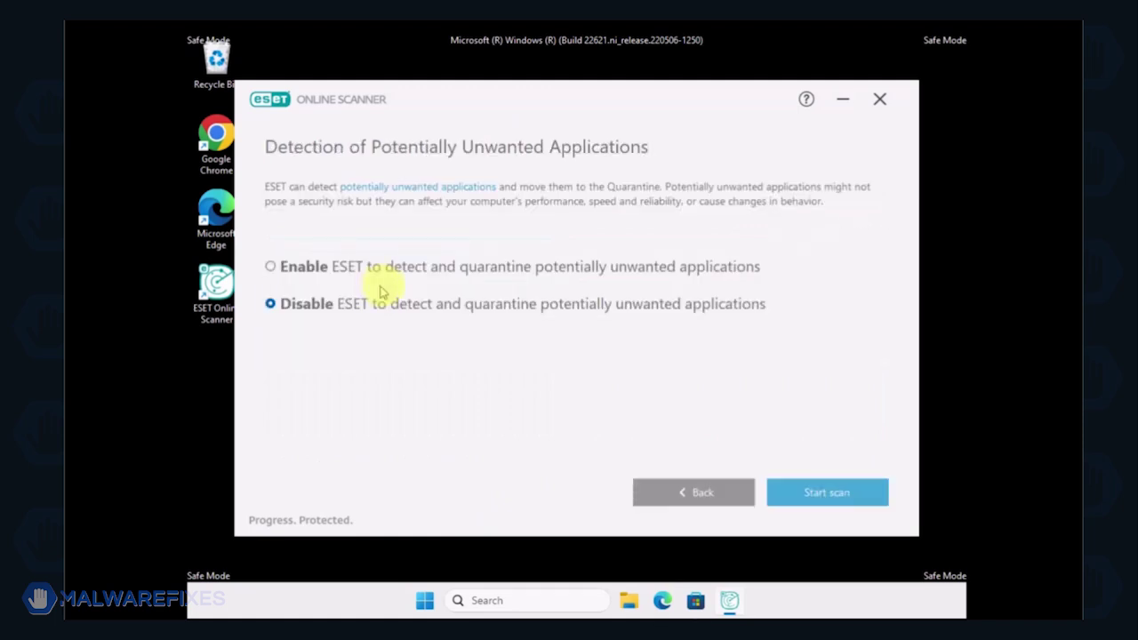
pyautogui.click(845, 503)
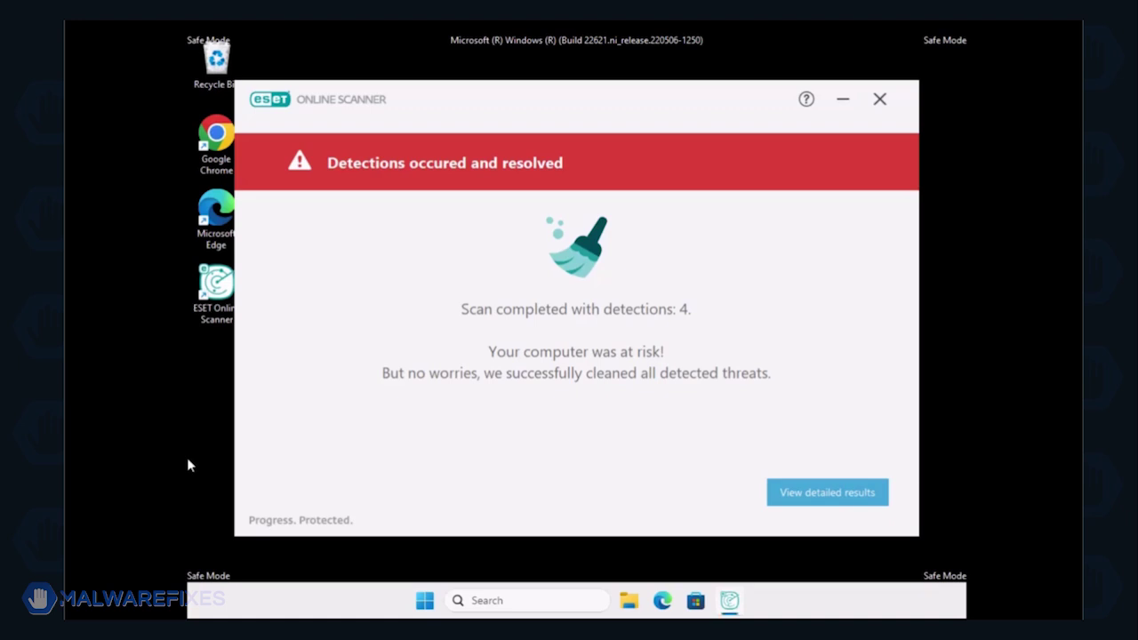
# - Proceed past the completed scan's results and close ESET Online Scanner without submitting an email address
pyautogui.click(843, 502)
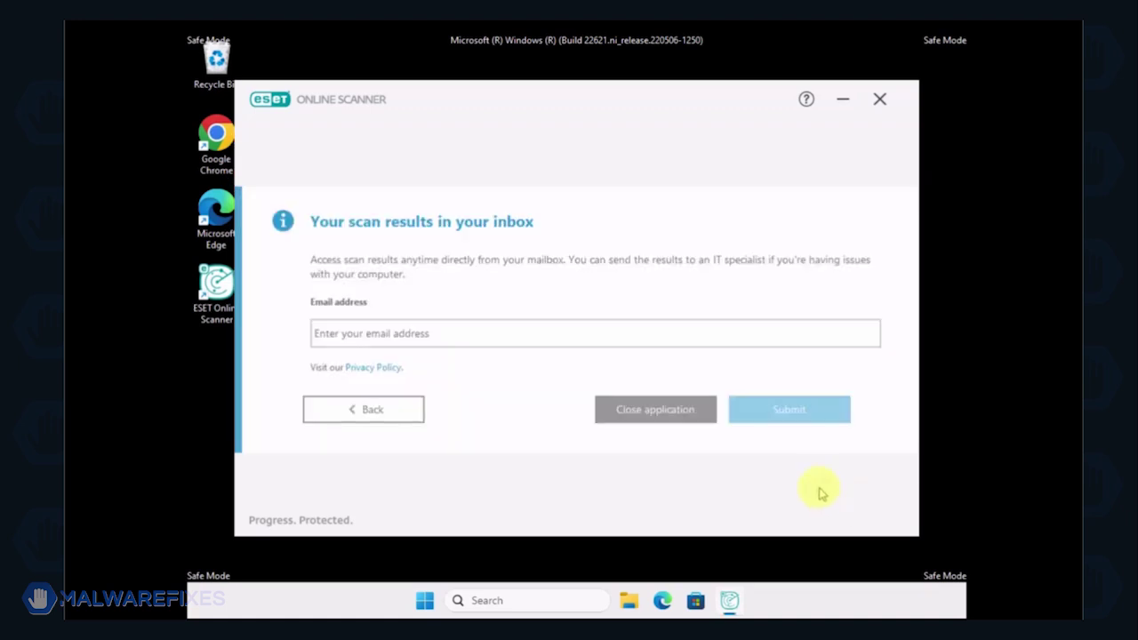
pyautogui.click(650, 411)
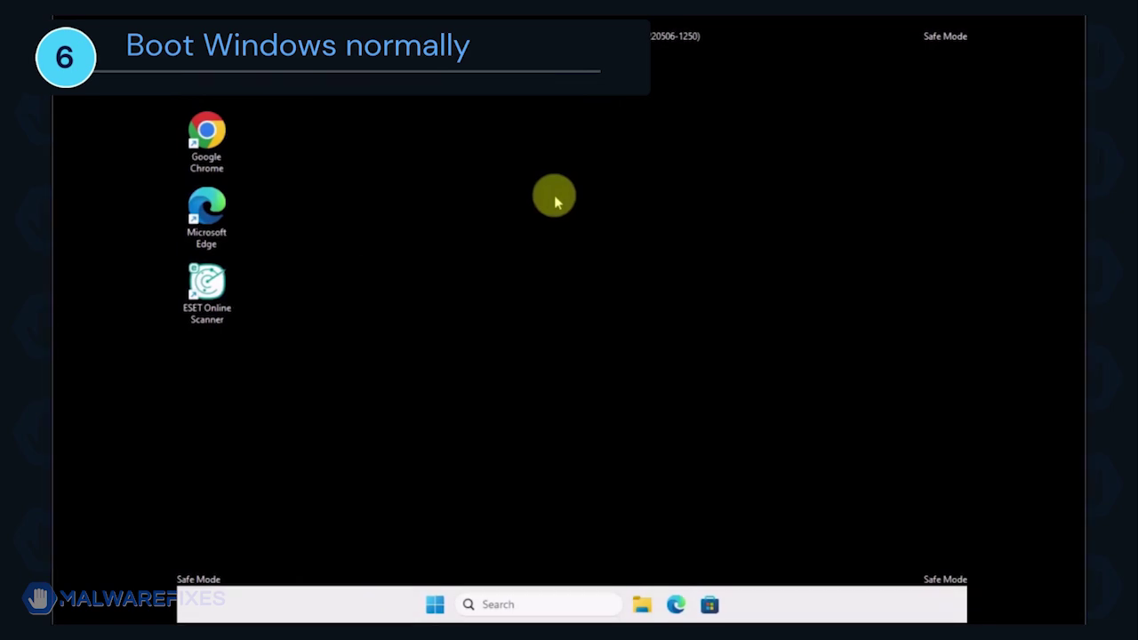
# - Run msconfig, apply Normal startup in System Configuration and restart the computer
pyautogui.press('super+r')
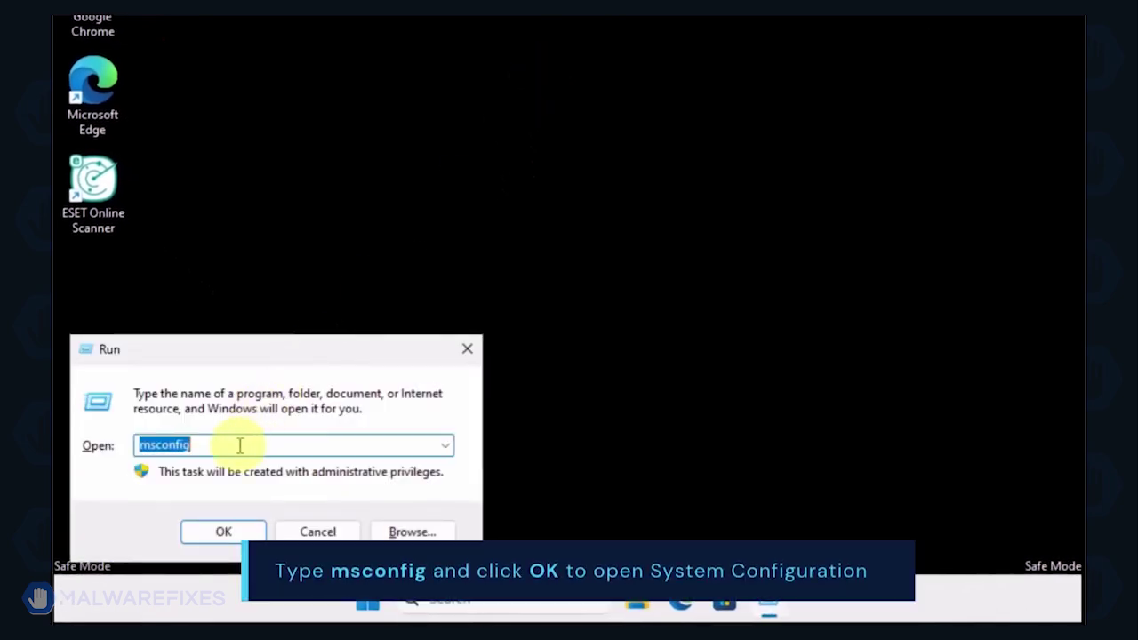
pyautogui.click(240, 445)
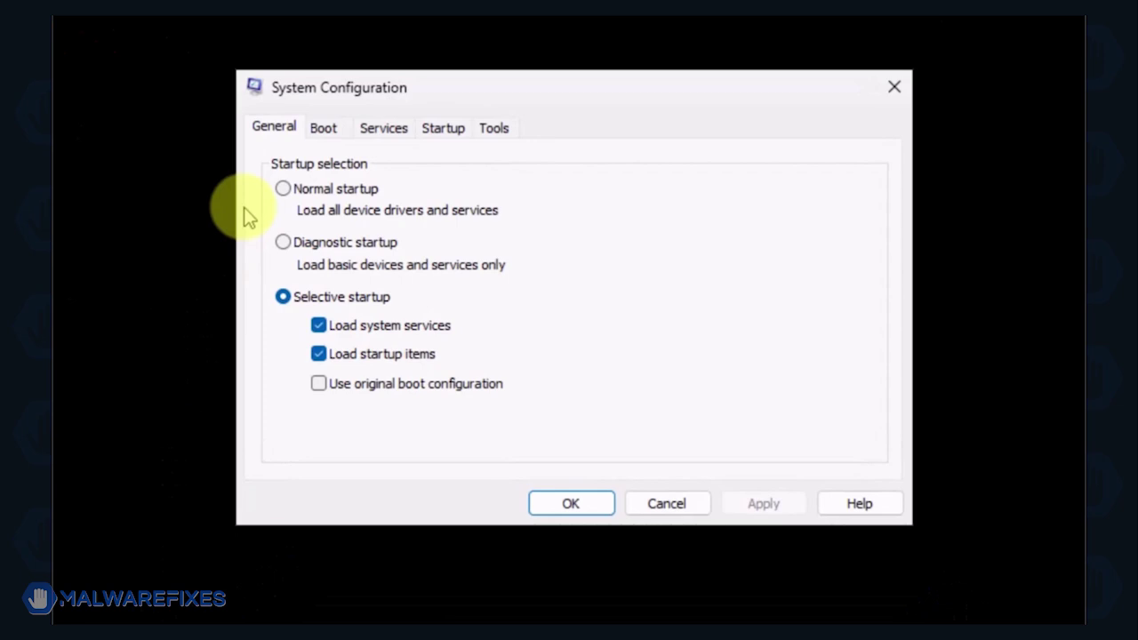
pyautogui.click(283, 189)
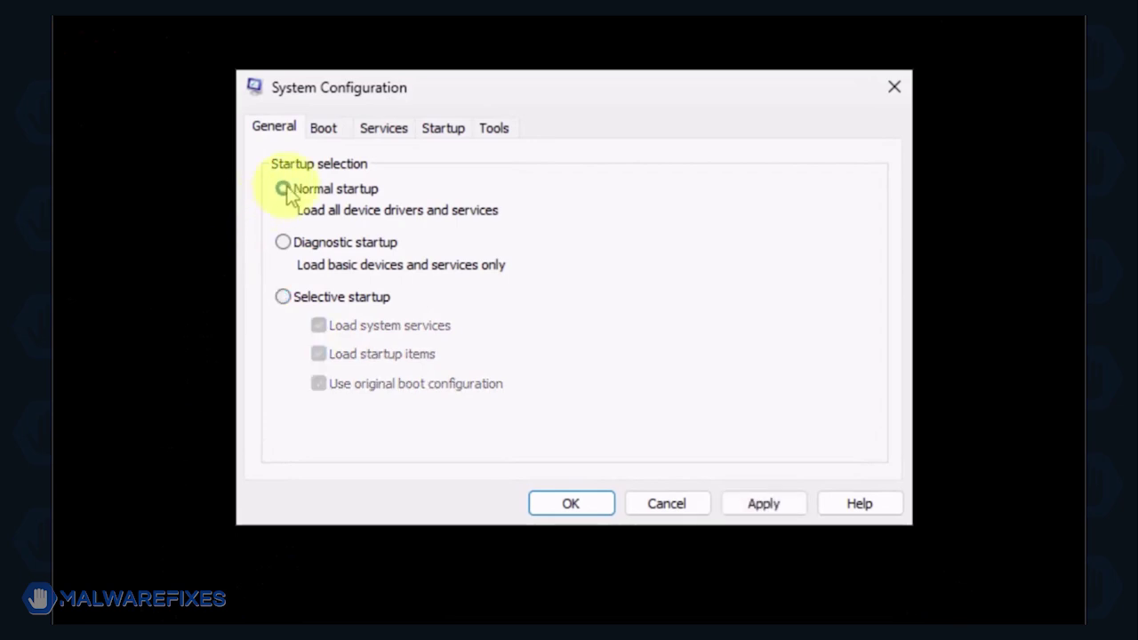
pyautogui.click(749, 499)
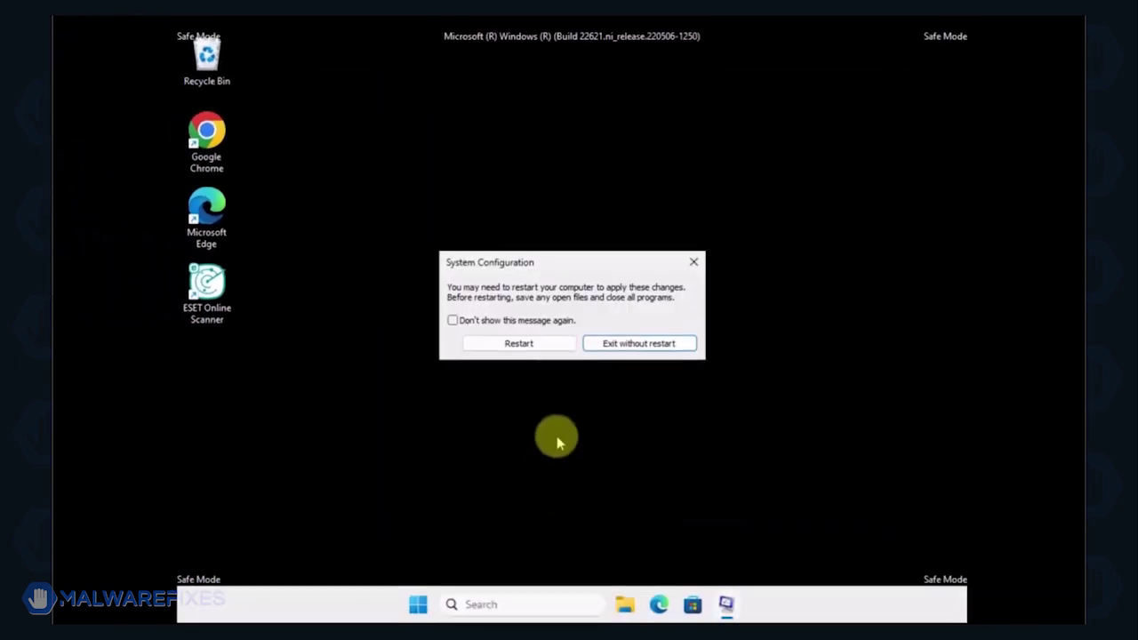
pyautogui.click(532, 345)
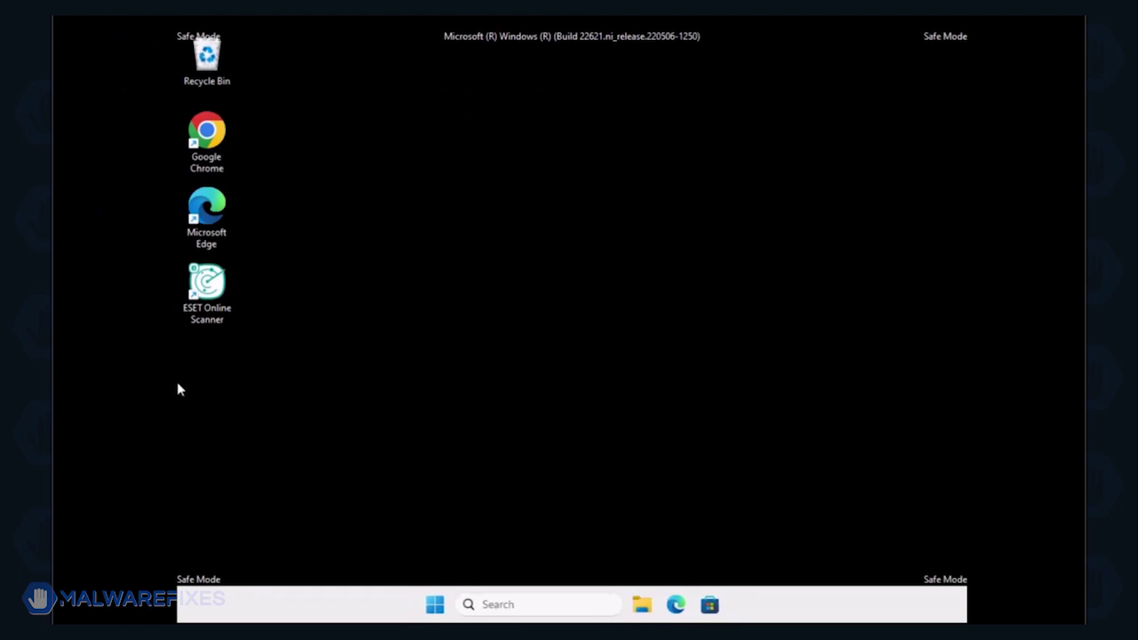